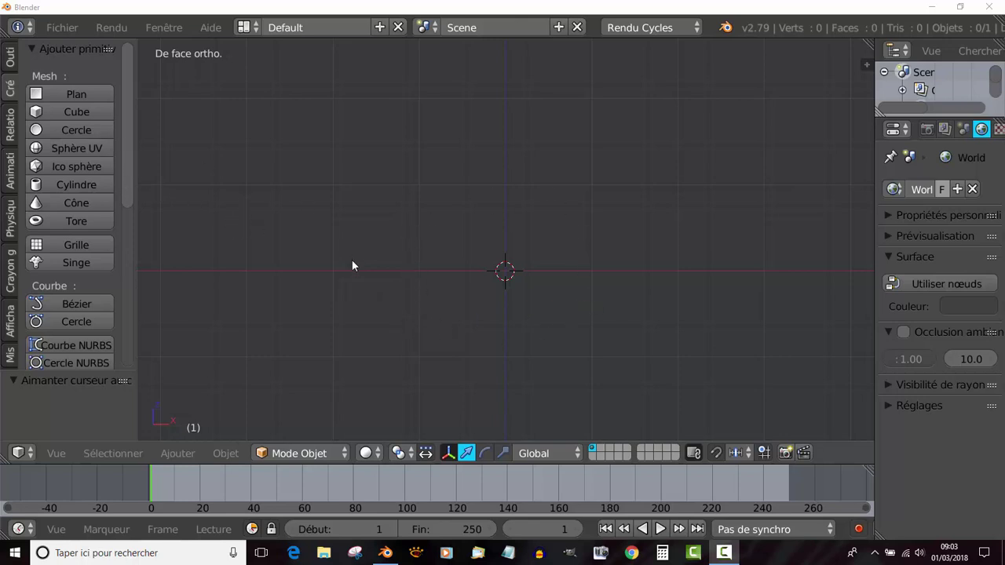
# Step: Examine the empty scene from the front, top and right orthographic views and from oblique angles
pyautogui.scroll(-1, 412, 266)
pyautogui.moveTo(560, 306); pyautogui.dragTo(510, 268, button='middle')
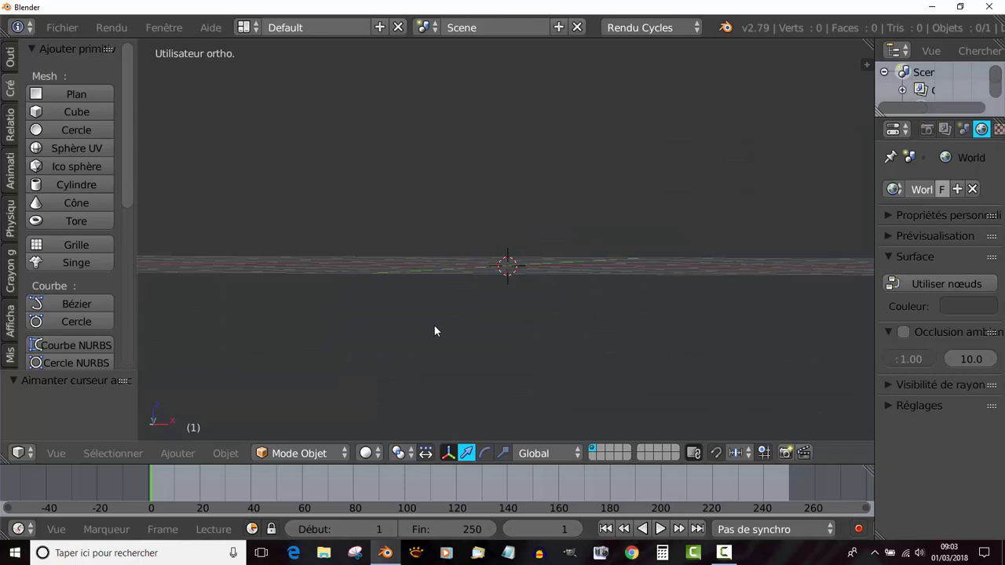
pyautogui.press('KP_1')
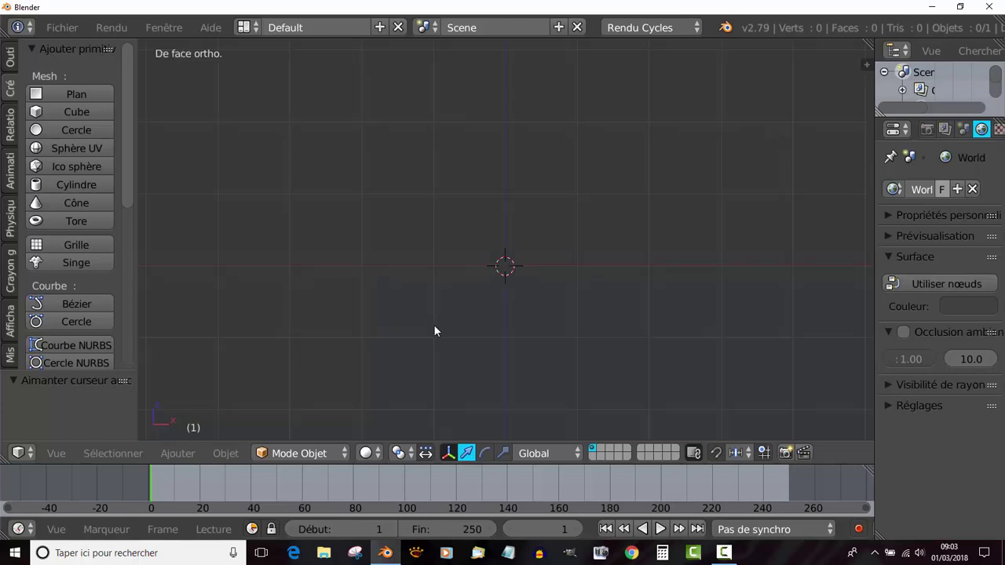
pyautogui.press('KP_7')
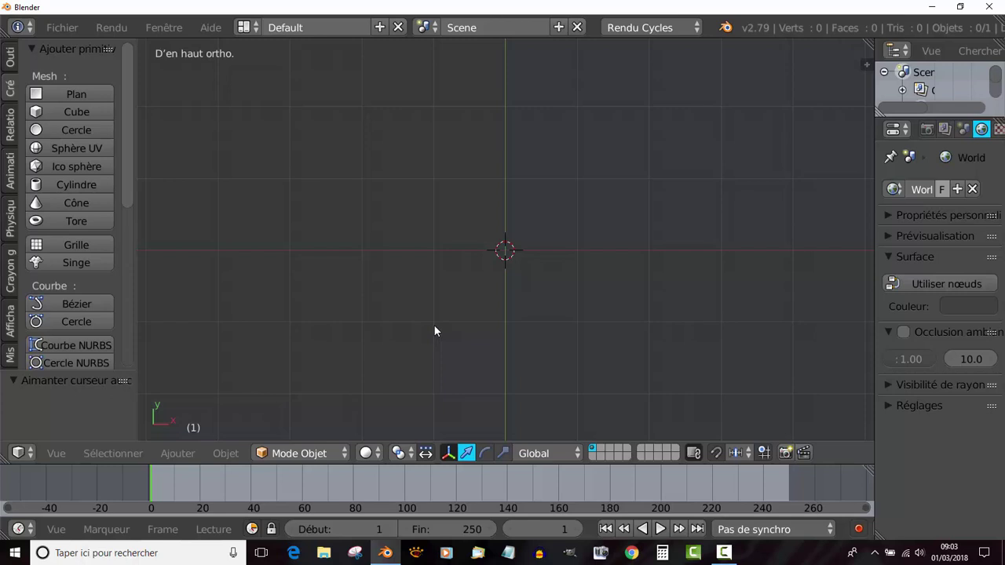
pyautogui.press('KP_3')
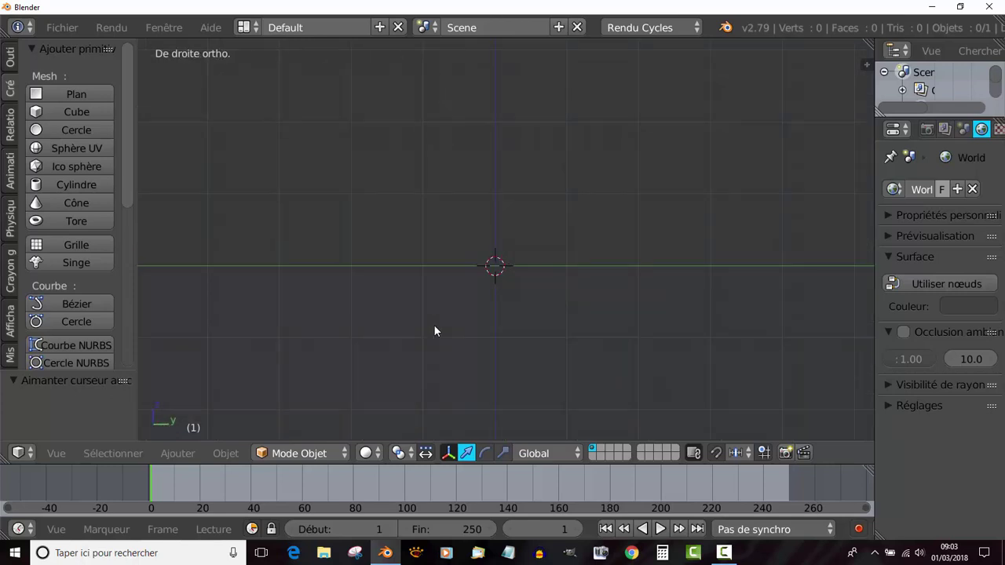
pyautogui.press('KP_1')
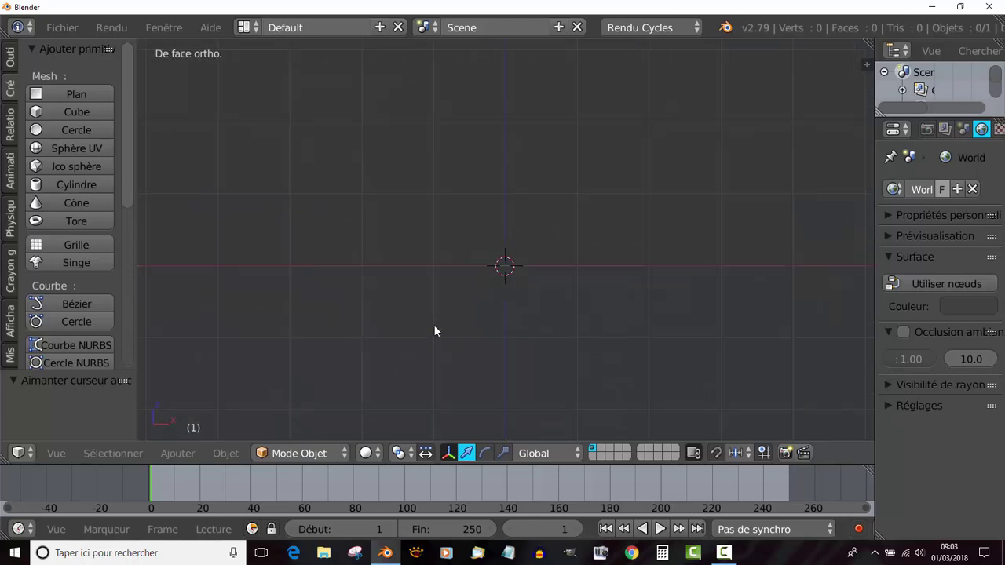
pyautogui.press('KP_7')
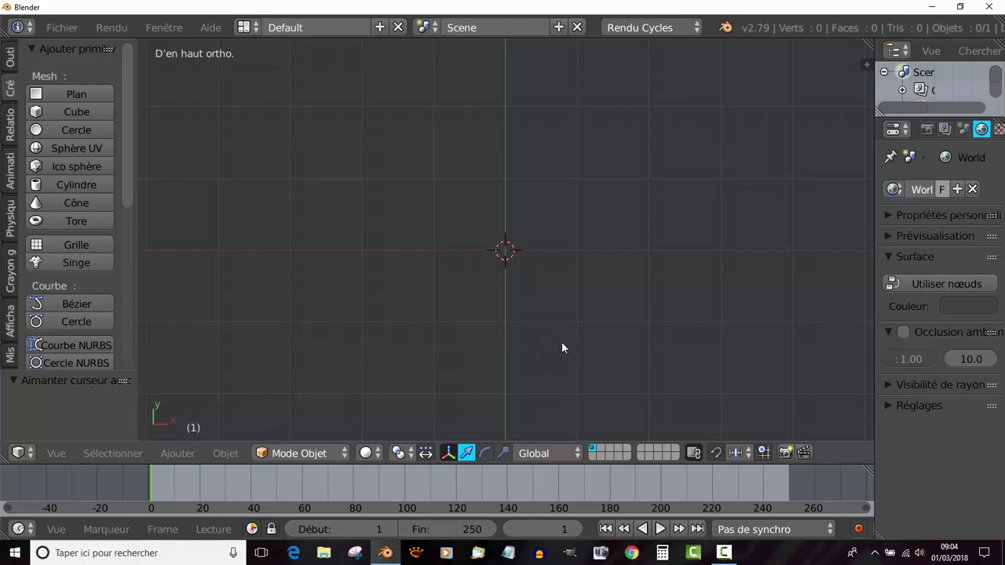
pyautogui.moveTo(561, 316); pyautogui.dragTo(565, 382, button='middle')
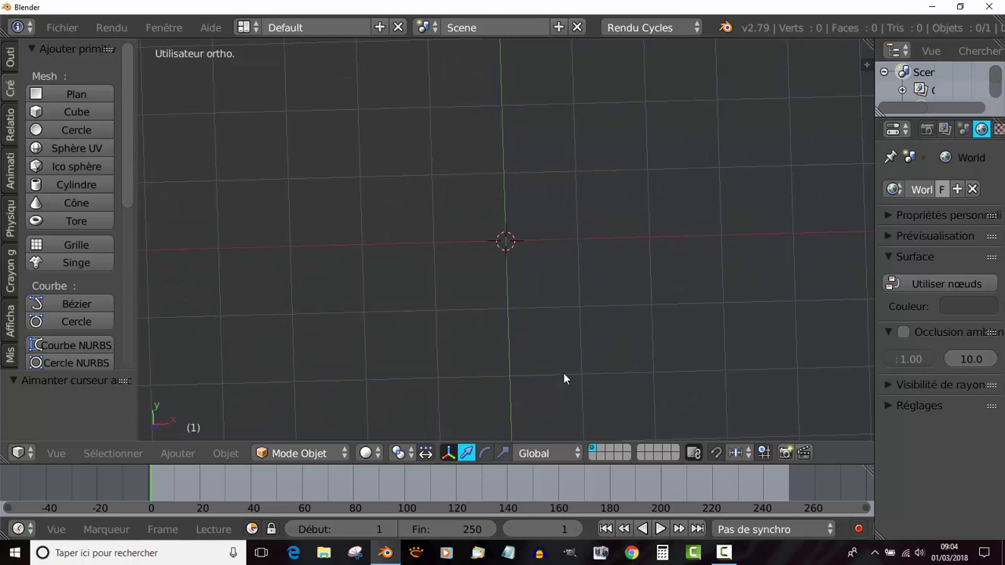
pyautogui.press('KP_1')
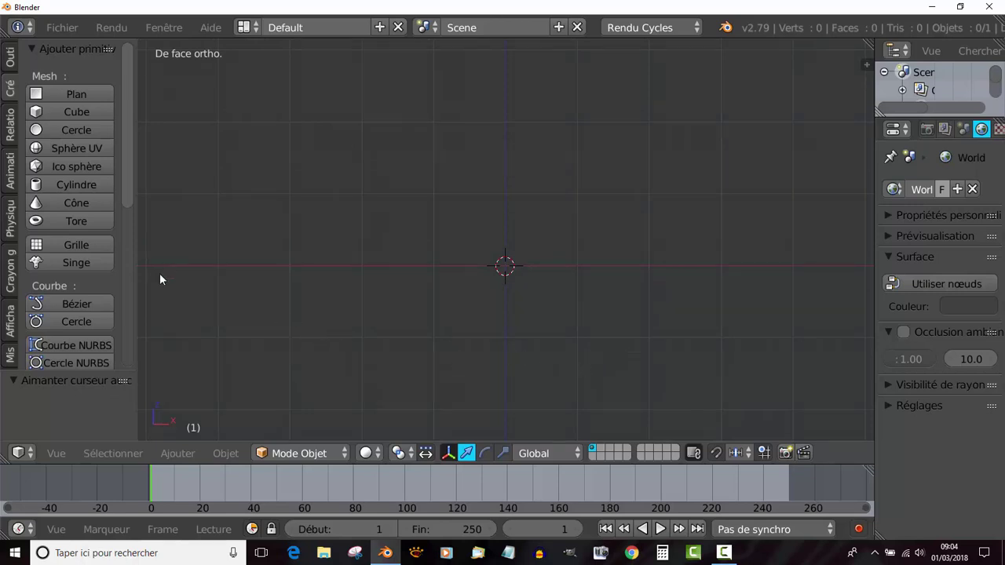
# Step: Add a plane mesh primitive at the 3D cursor in the centre of the scene
pyautogui.scroll(-2, 129, 183)
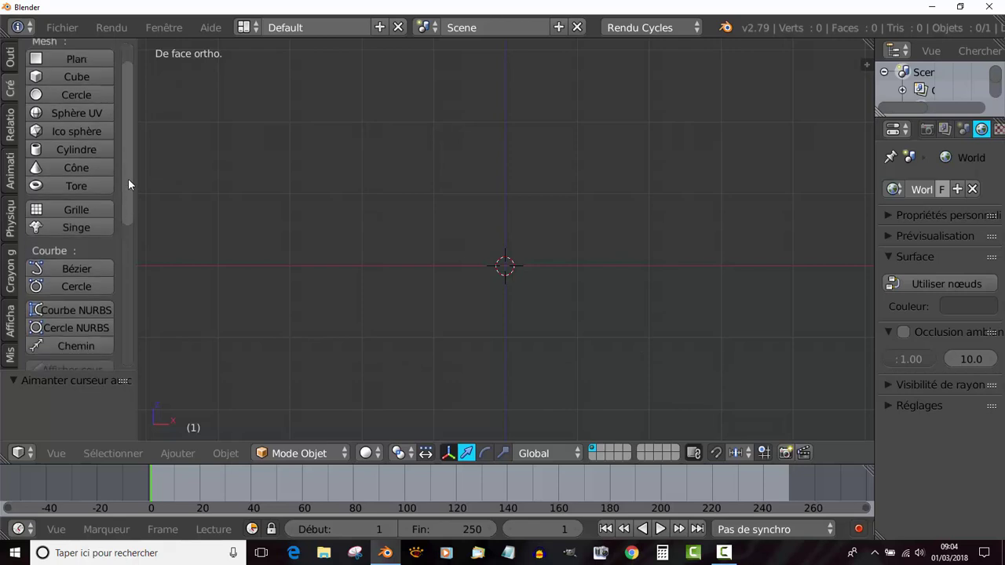
pyautogui.scroll(2, 128, 179)
pyautogui.click(67, 93)
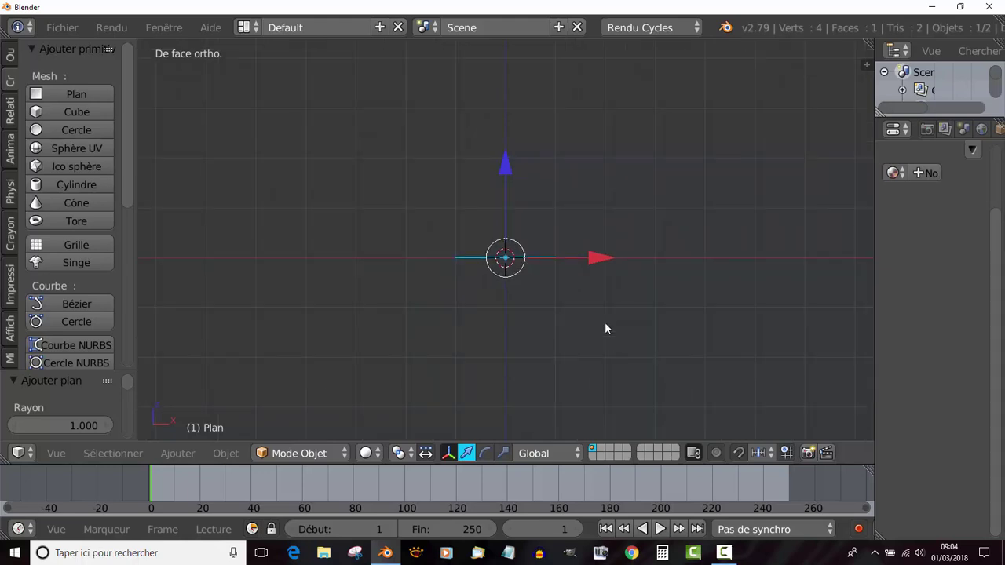
# Step: Examine the new plane and the camera from oblique angles and from the front and top orthographic views
pyautogui.moveTo(604, 329); pyautogui.dragTo(606, 370, button='middle')
pyautogui.scroll(-3, 606, 369)
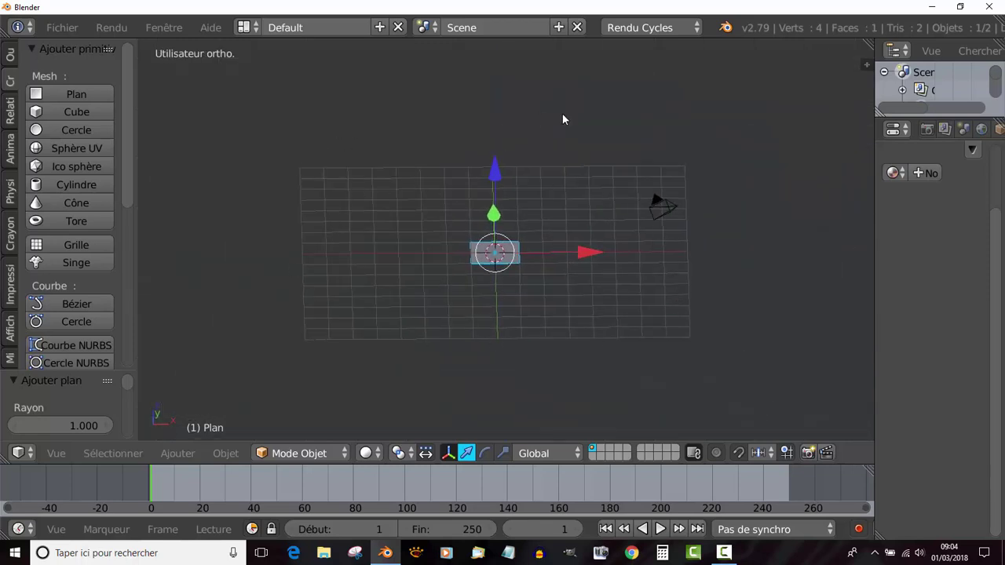
pyautogui.scroll(3, 503, 330)
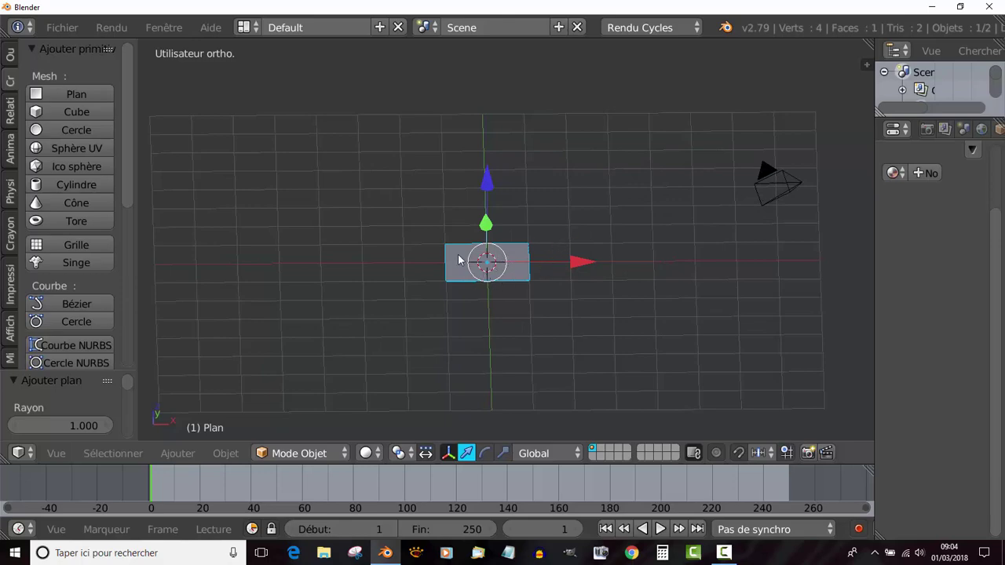
pyautogui.moveTo(500, 323); pyautogui.dragTo(453, 372, button='middle')
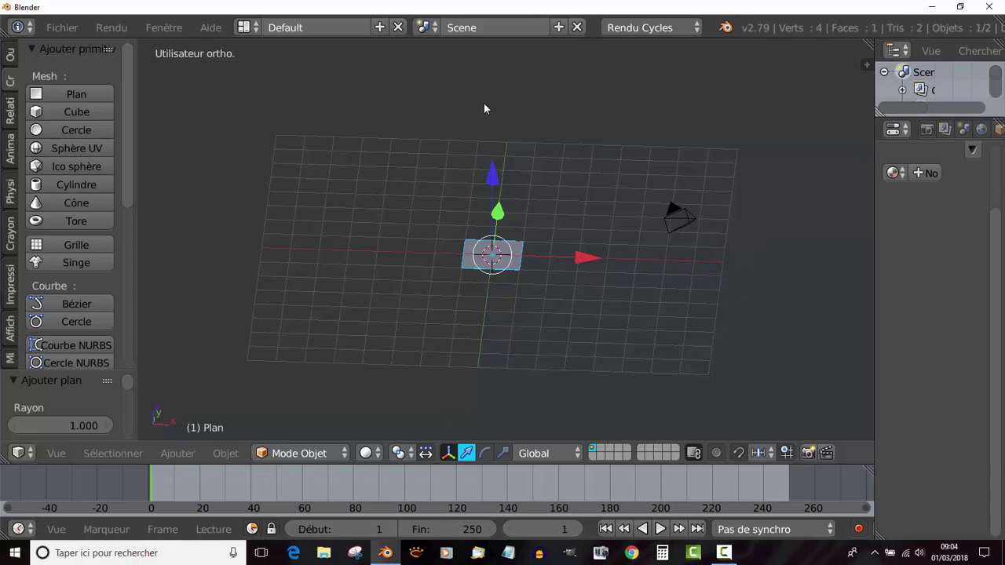
pyautogui.moveTo(496, 327)
pyautogui.mouseDown(button='middle')
pyautogui.moveTo(529, 316)
pyautogui.moveTo(509, 320)
pyautogui.mouseUp(button='middle')
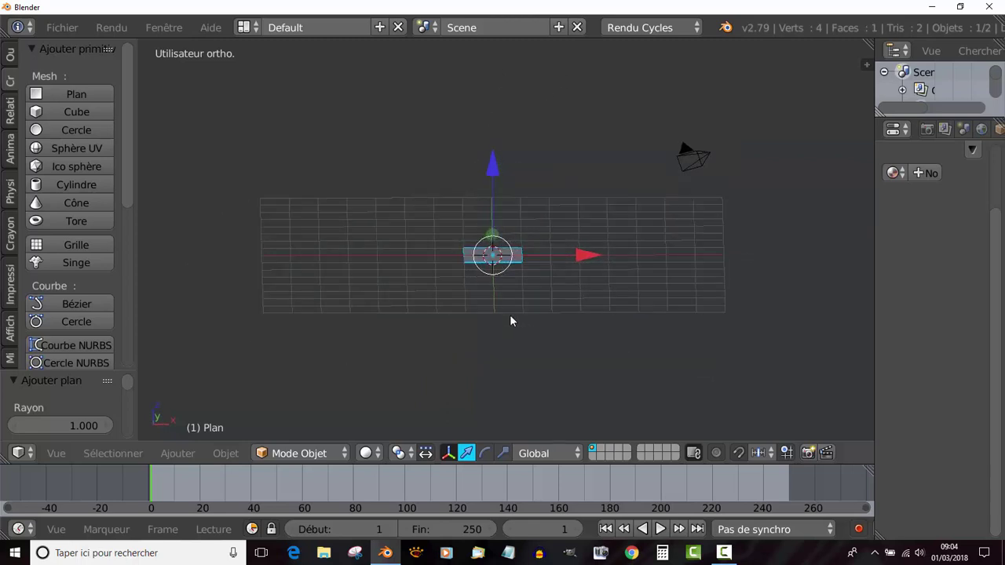
pyautogui.press('KP_1')
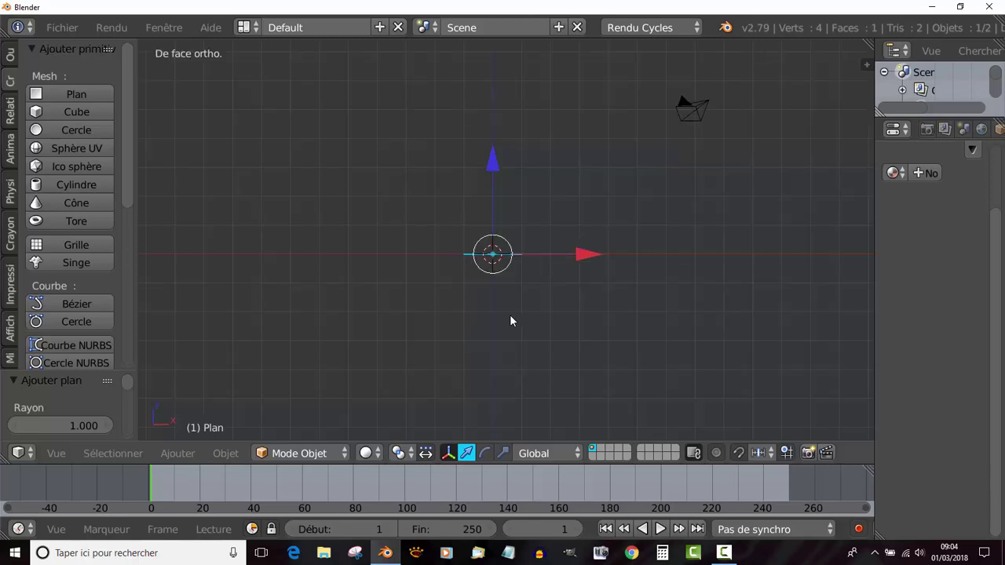
pyautogui.press('KP_7')
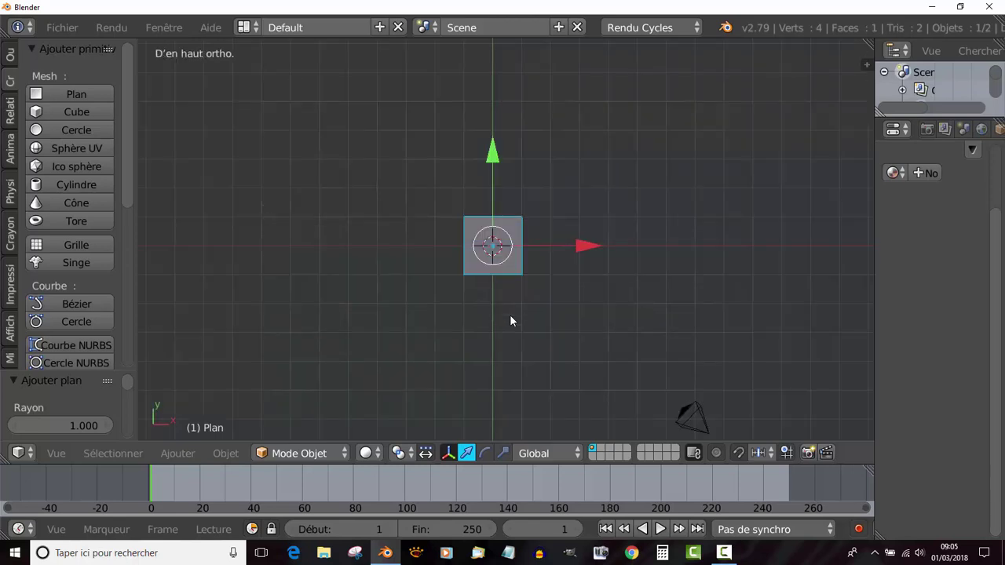
pyautogui.moveTo(521, 314); pyautogui.dragTo(520, 326, button='middle')
pyautogui.scroll(-2, 520, 325)
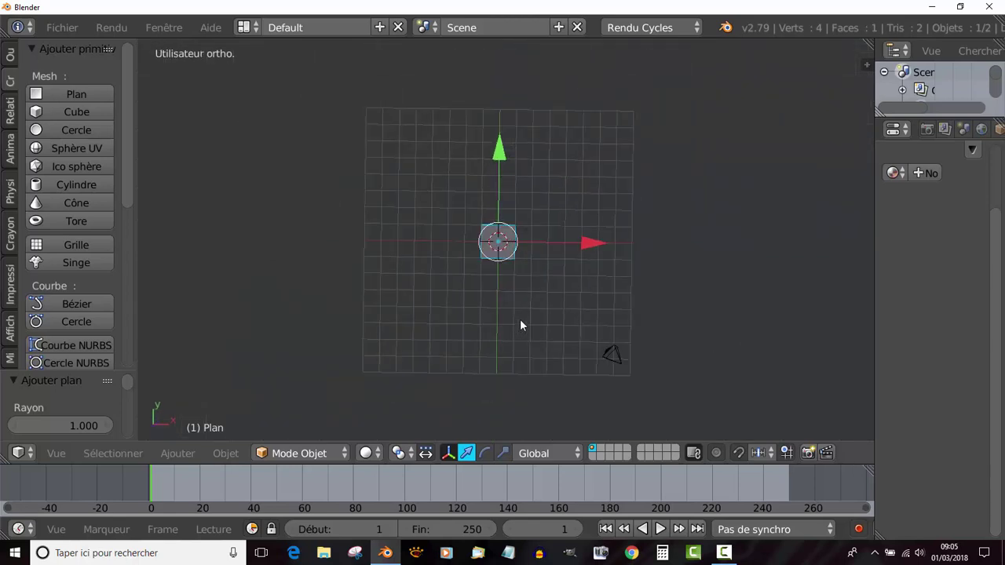
# Step: Examine the plane from the right and left orthographic views and from several oblique angles around the grid
pyautogui.press('KP_3')
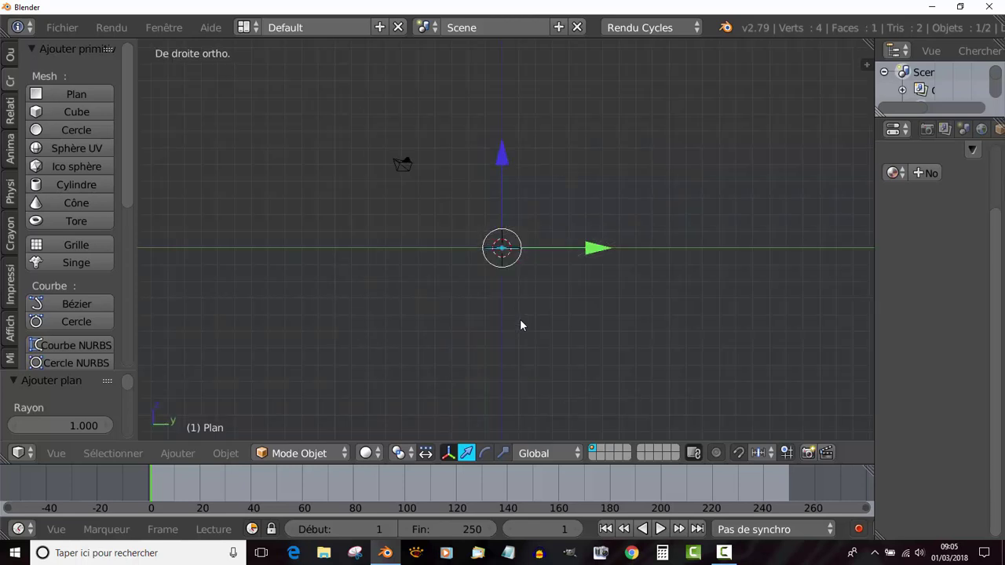
pyautogui.press('ctrl+KP_3')
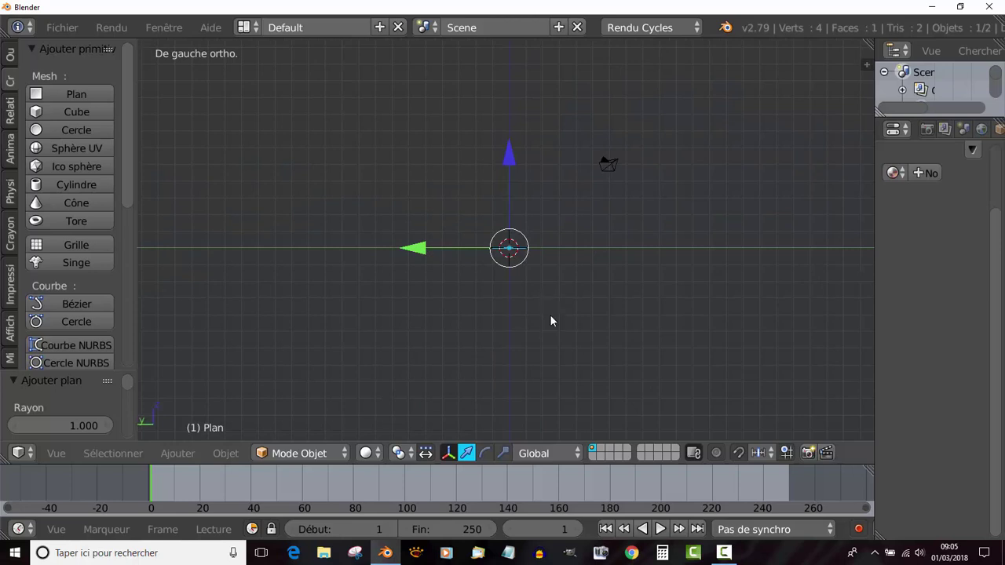
pyautogui.moveTo(550, 321); pyautogui.dragTo(549, 344, button='middle')
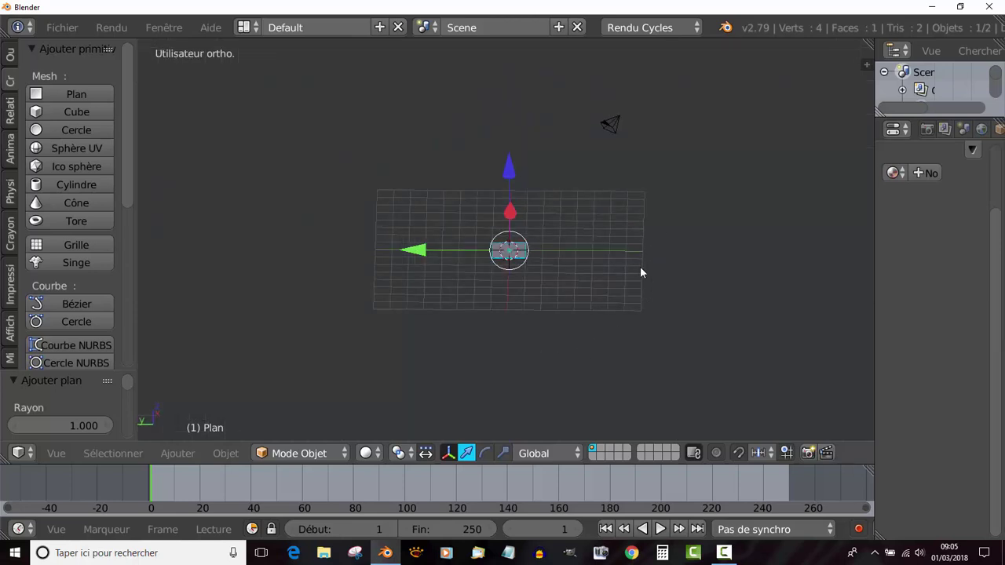
pyautogui.moveTo(729, 272); pyautogui.dragTo(582, 346, button='middle')
pyautogui.press('KP_1')
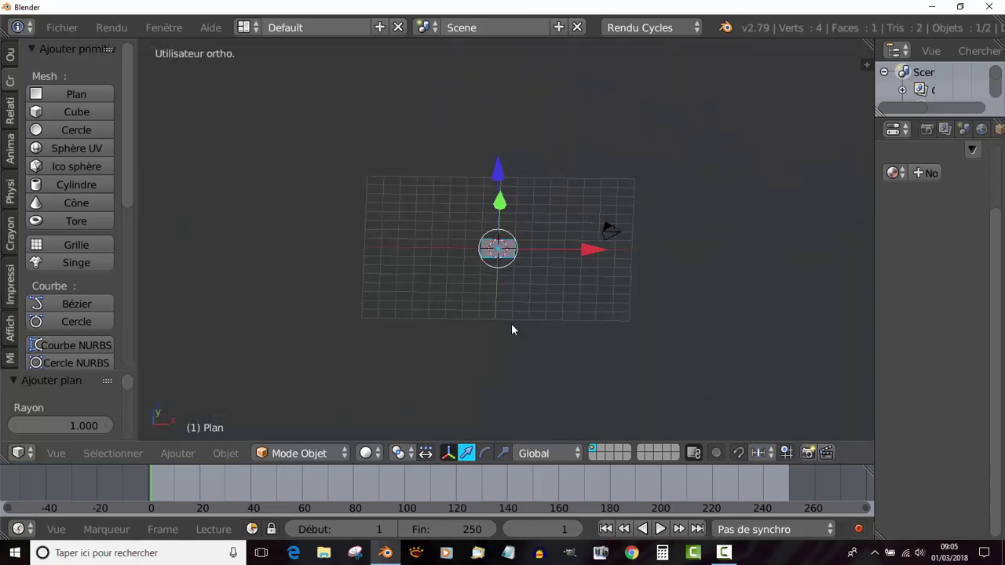
pyautogui.moveTo(511, 329); pyautogui.dragTo(578, 347, button='middle')
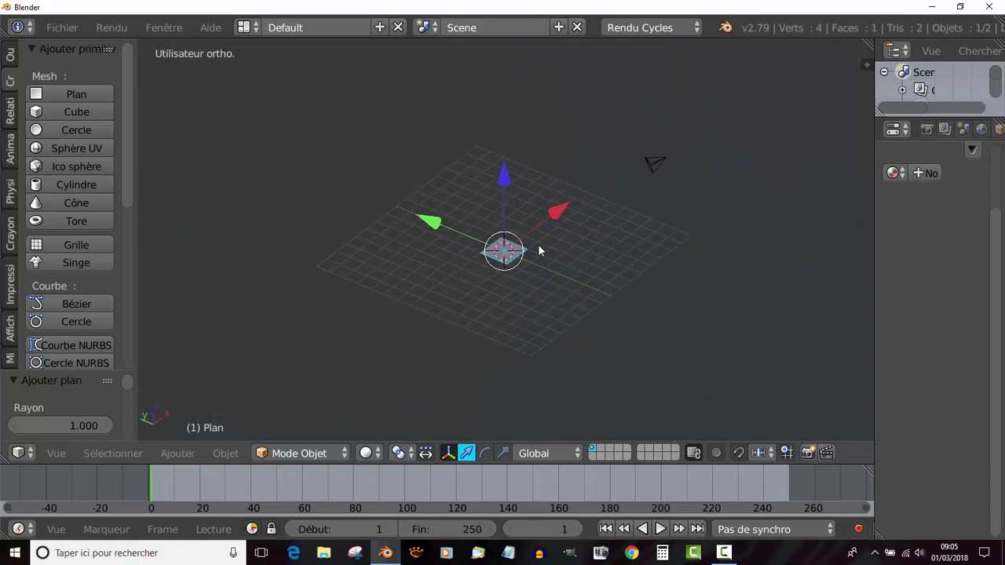
pyautogui.moveTo(513, 347); pyautogui.dragTo(451, 340, button='middle')
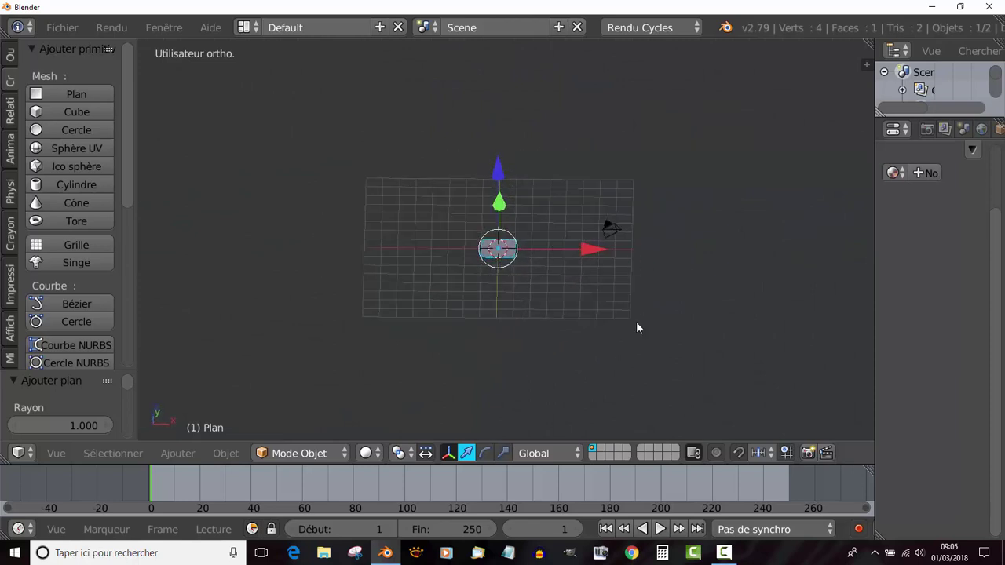
pyautogui.scroll(2, 628, 333)
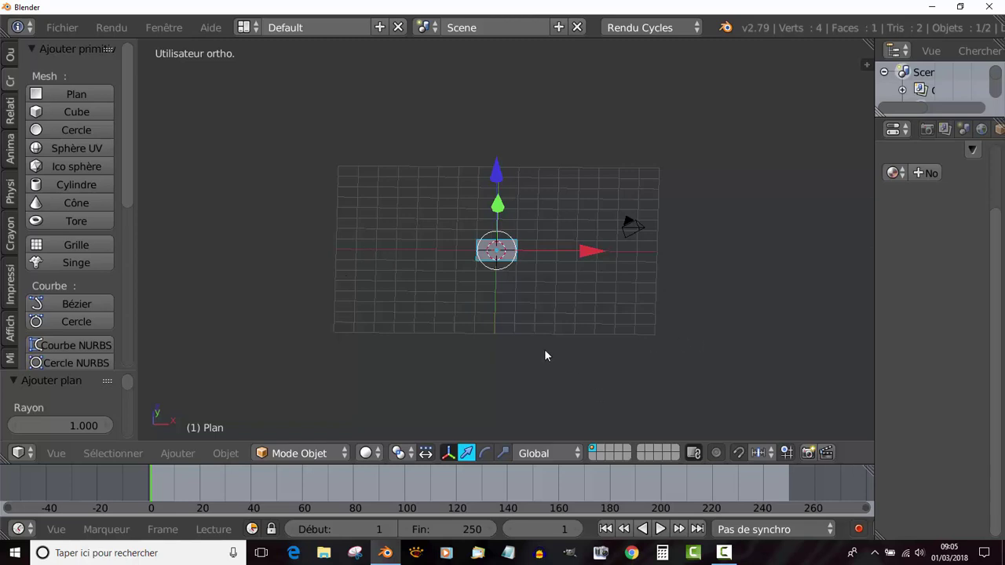
pyautogui.moveTo(590, 313)
pyautogui.mouseDown(button='middle')
pyautogui.moveTo(590, 332)
pyautogui.moveTo(575, 327)
pyautogui.mouseUp(button='middle')
pyautogui.scroll(3, 575, 322)
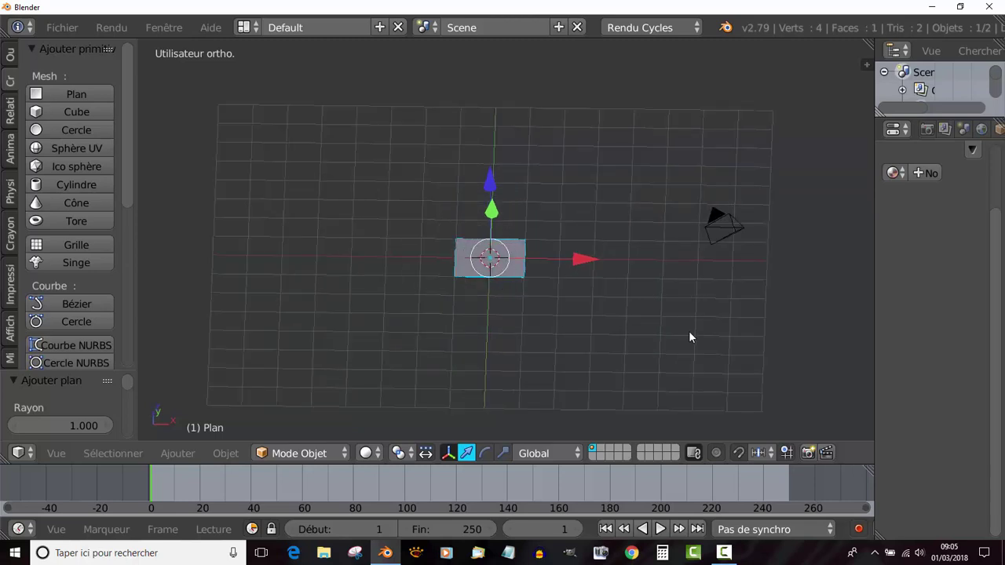
# Step: Move the plane about 9.05 units in the negative X direction in the top orthographic view
pyautogui.press('KP_7')
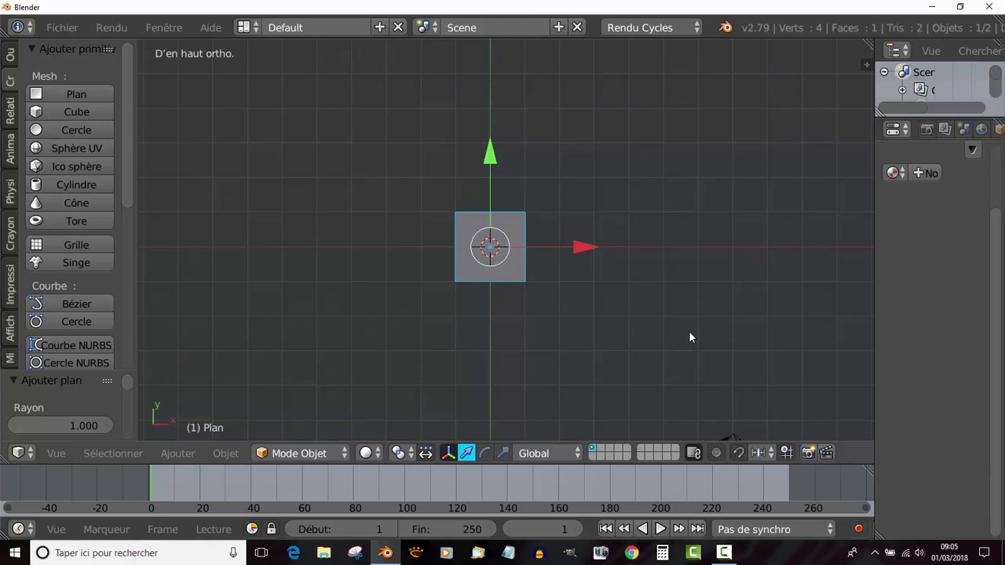
pyautogui.moveTo(588, 244); pyautogui.dragTo(405, 246)
pyautogui.keyDown('ctrl'); pyautogui.moveTo(408, 305); pyautogui.dragTo(535, 304, button='middle'); pyautogui.keyUp('ctrl')
pyautogui.scroll(3, 492, 316)
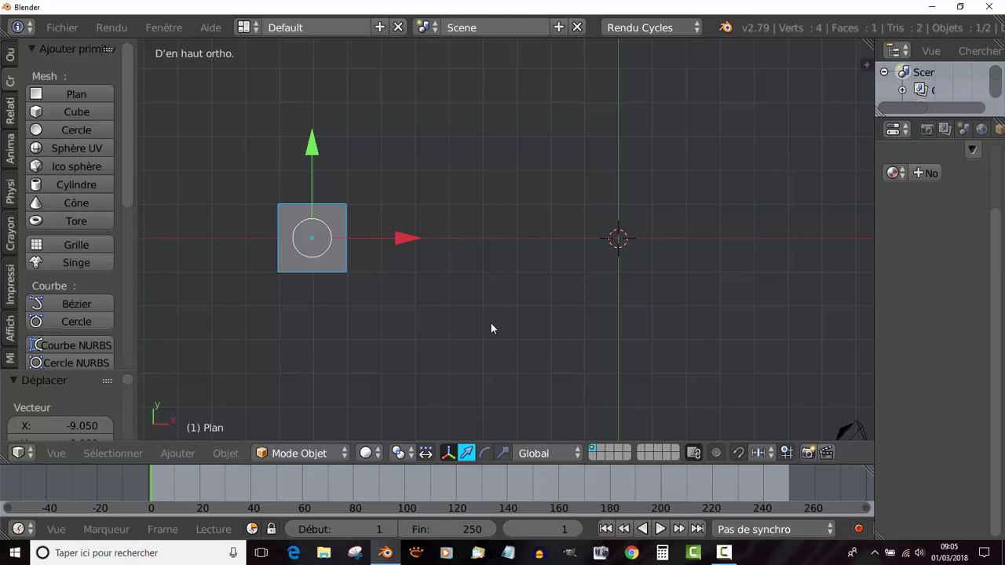
# Step: Duplicate the plane as a separate object and move the copy along the X axis toward the origin
pyautogui.hotkey('shift', 'd')
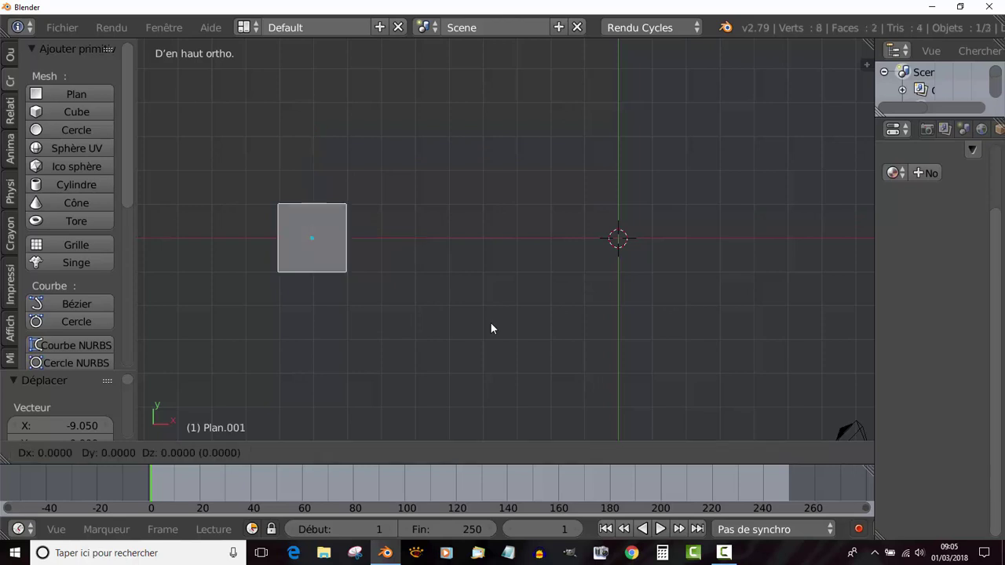
pyautogui.rightClick(490, 323)
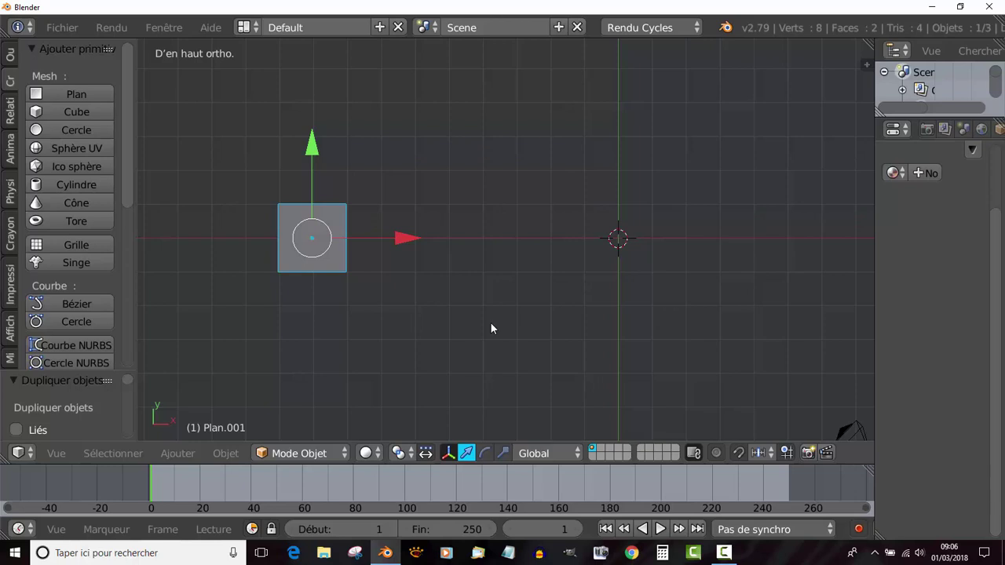
pyautogui.moveTo(405, 237); pyautogui.dragTo(601, 250)
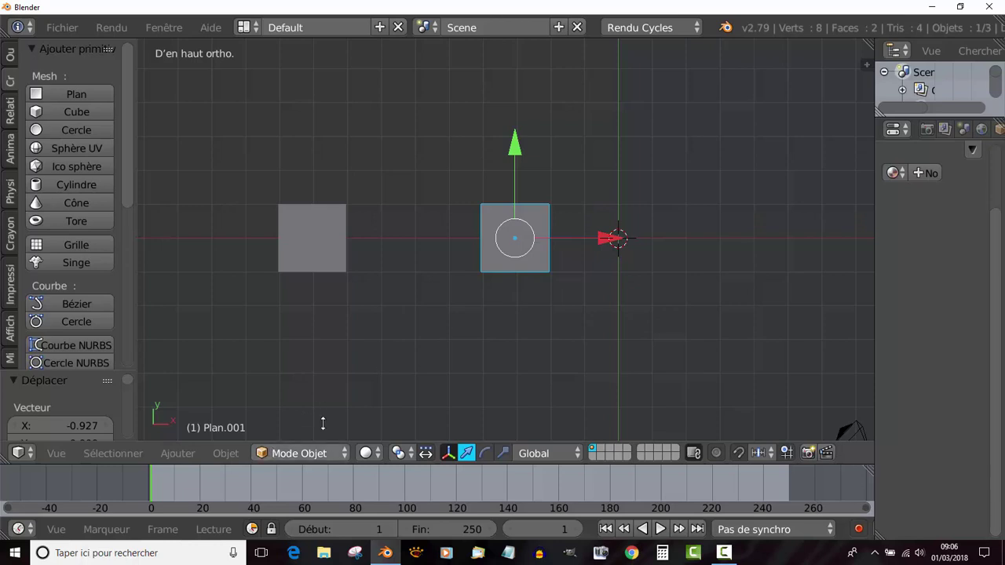
pyautogui.moveTo(601, 238); pyautogui.dragTo(538, 238)
# Step: Undo the moves of the copied plane and its duplication
pyautogui.hotkey('ctrl', 'z')
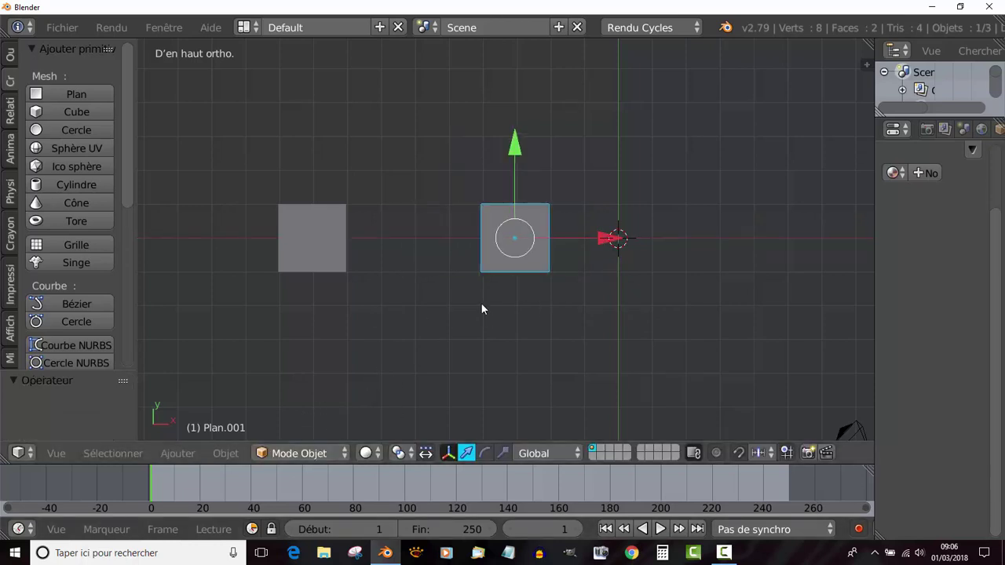
pyautogui.hotkey('ctrl', 'z')
pyautogui.hotkey('ctrl', 'z')
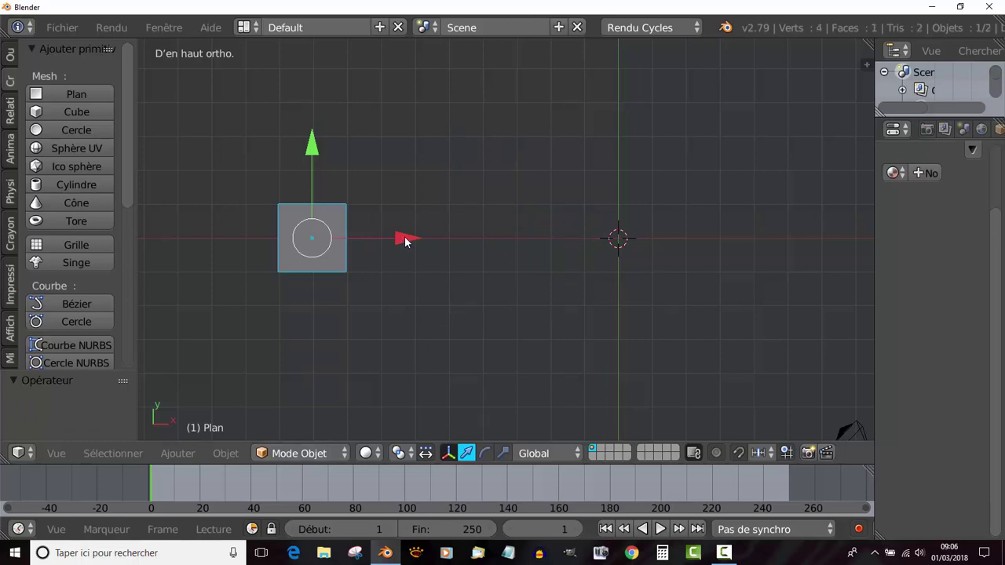
# Step: Shift the plane slightly along X toward the origin and duplicate its mesh in place in Edit Mode
pyautogui.moveTo(405, 241); pyautogui.dragTo(440, 236)
pyautogui.click(318, 454)
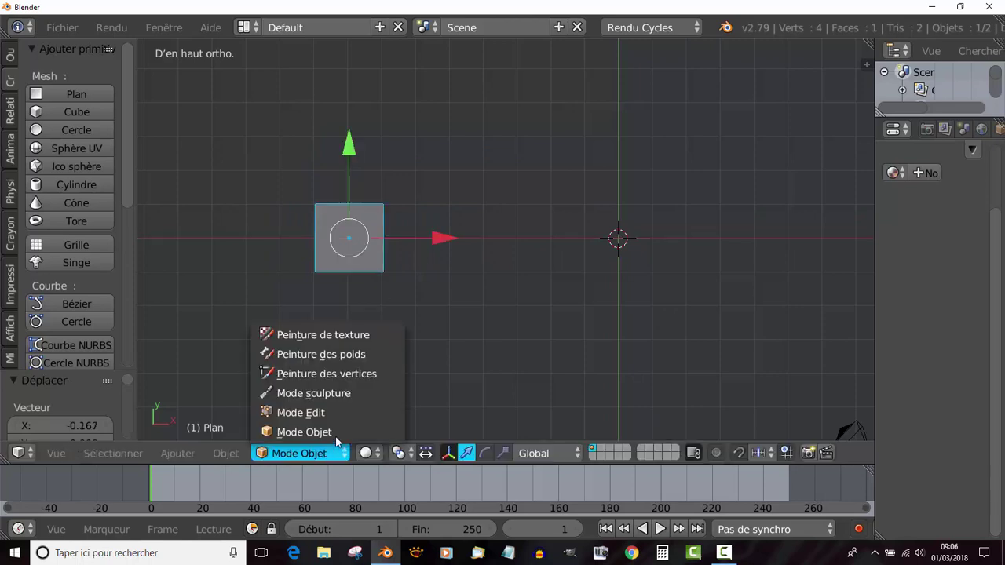
pyautogui.click(314, 411)
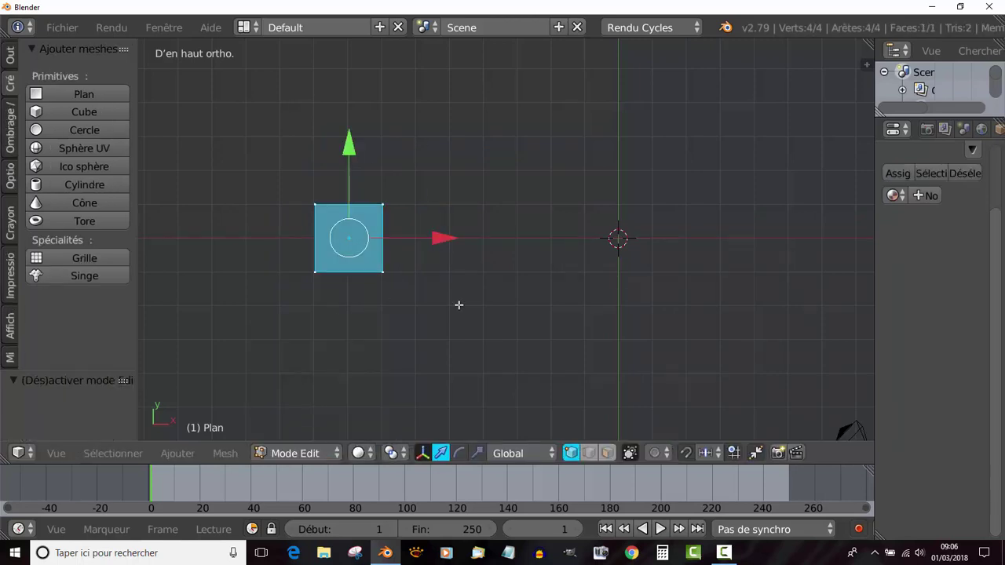
pyautogui.hotkey('shift', 'd')
pyautogui.rightClick(461, 333)
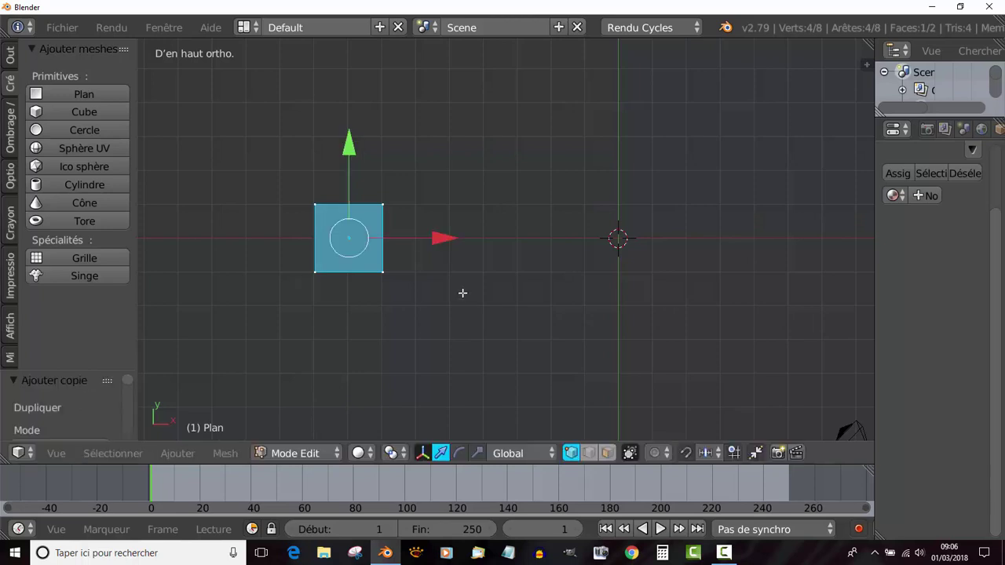
# Step: Move the duplicated face about 6.9 units along the X axis toward the origin
pyautogui.press('g')
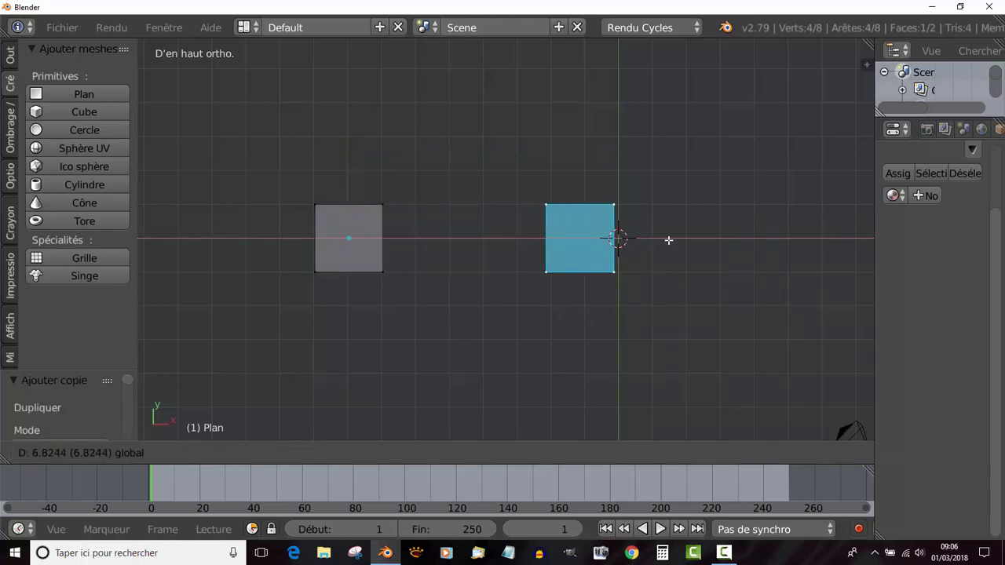
pyautogui.click(664, 240)
pyautogui.scroll(-3, 466, 319)
pyautogui.scroll(1, 525, 312)
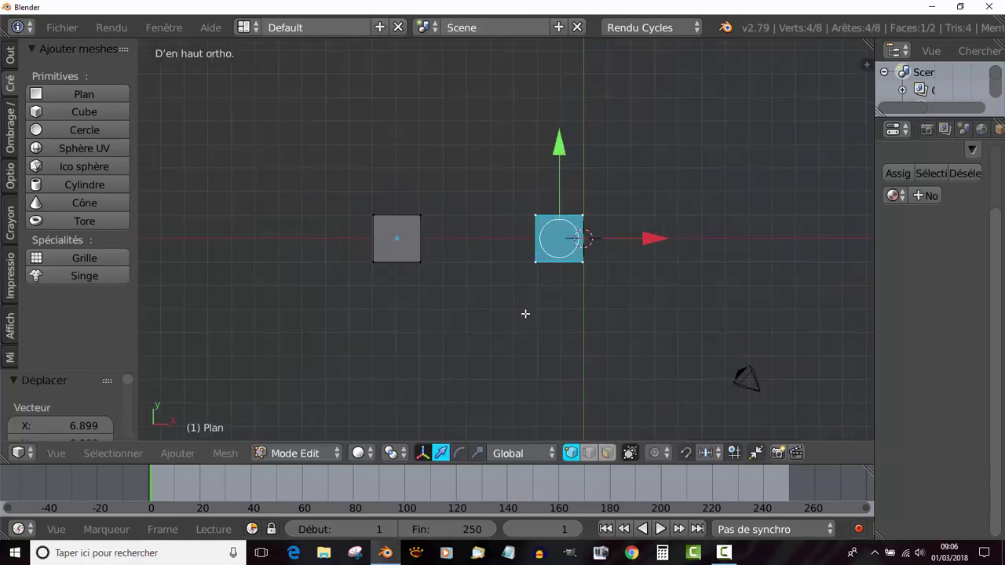
pyautogui.keyDown('shift'); pyautogui.moveTo(474, 312); pyautogui.dragTo(419, 291, button='middle'); pyautogui.keyUp('shift')
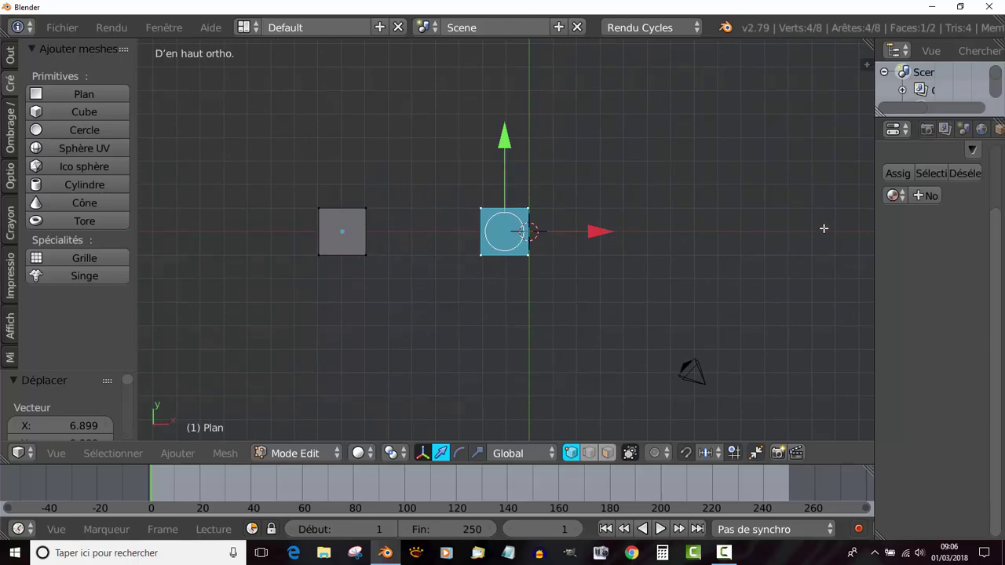
pyautogui.scroll(2, 475, 318)
pyautogui.keyDown('shift'); pyautogui.moveTo(476, 318); pyautogui.dragTo(543, 310, button='middle'); pyautogui.keyUp('shift')
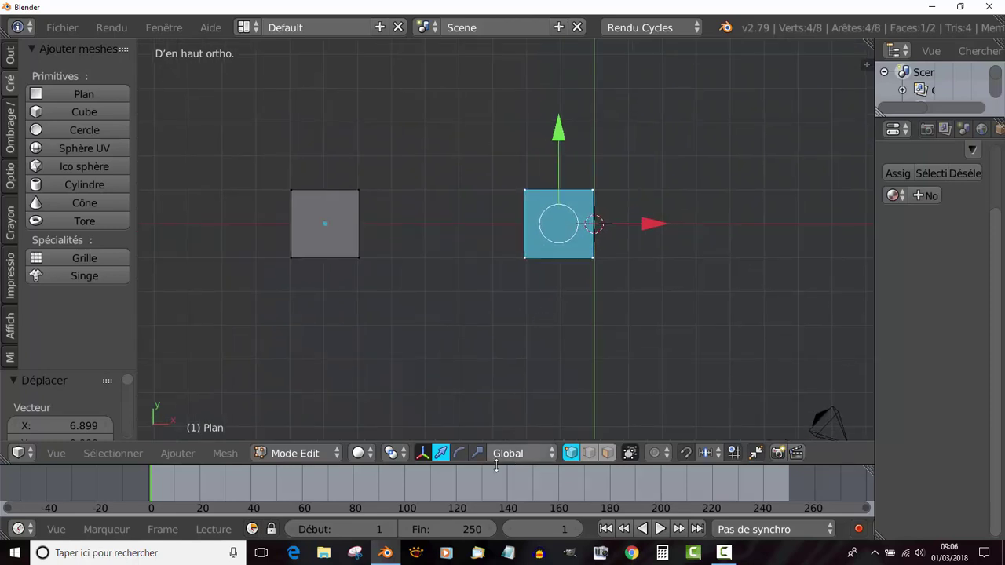
# Step: Select the two facing edges of the squares in edge select mode and fill a face between them
pyautogui.click(589, 454)
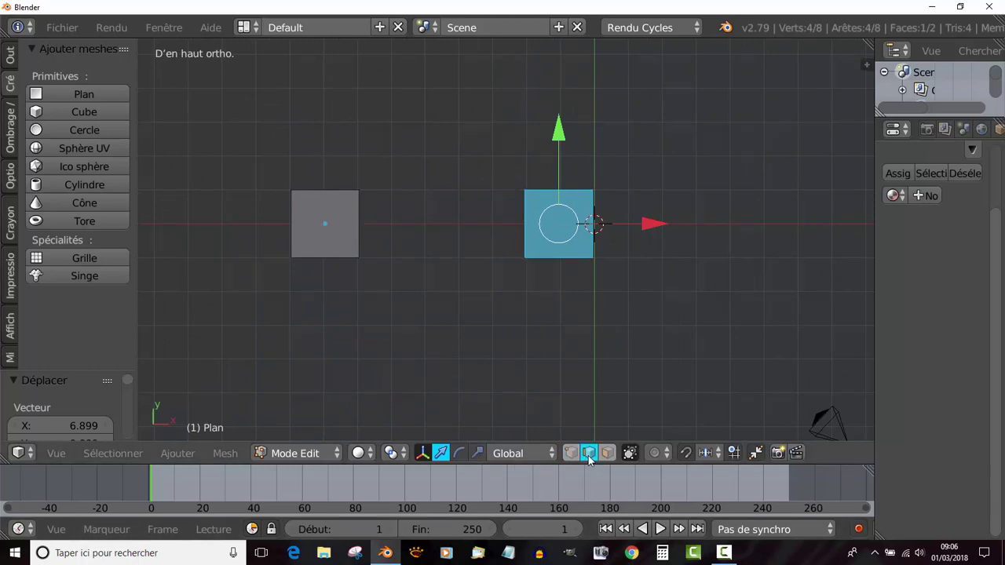
pyautogui.rightClick(361, 222)
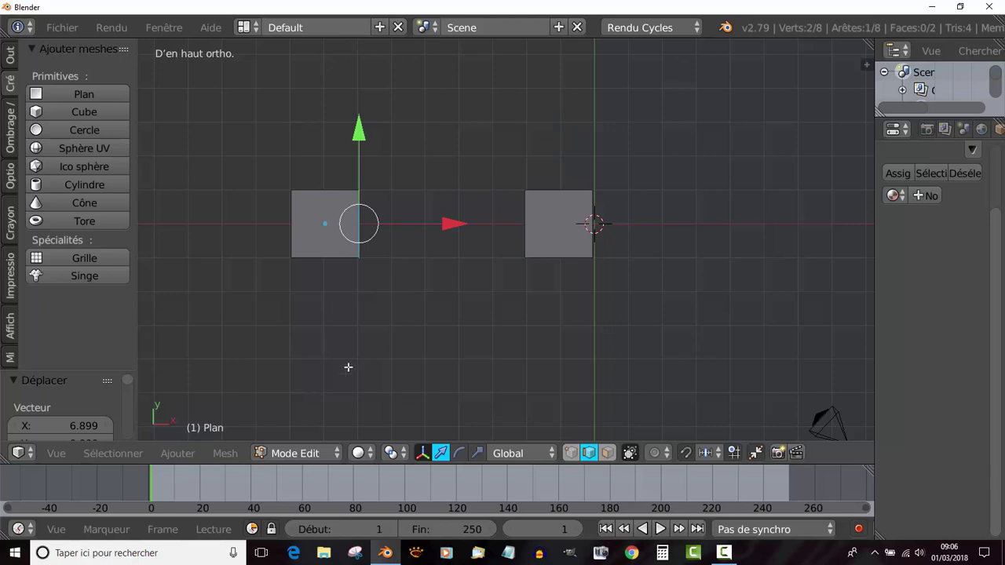
pyautogui.keyDown('shift'); pyautogui.rightClick(530, 223); pyautogui.keyUp('shift')
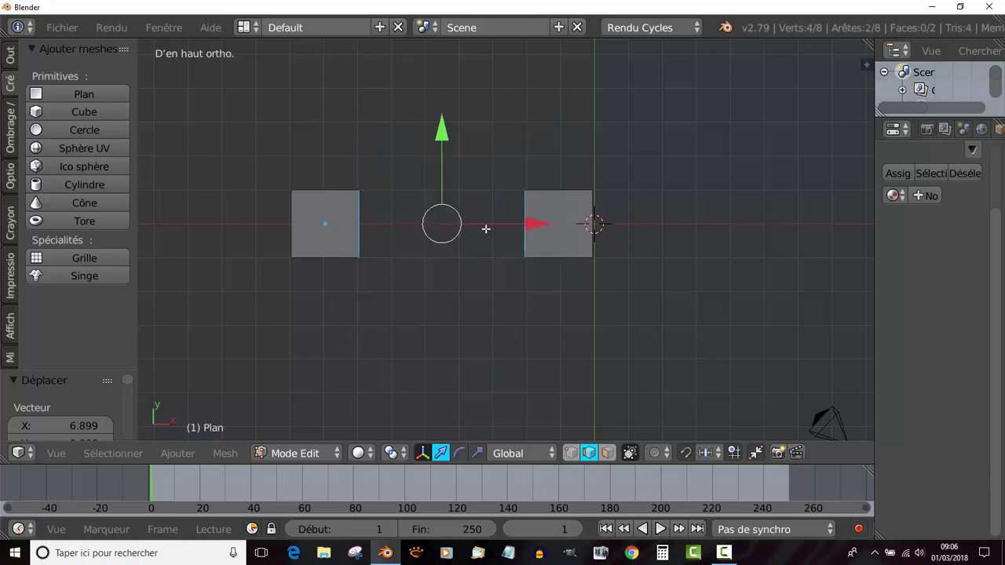
pyautogui.scroll(3, 550, 253)
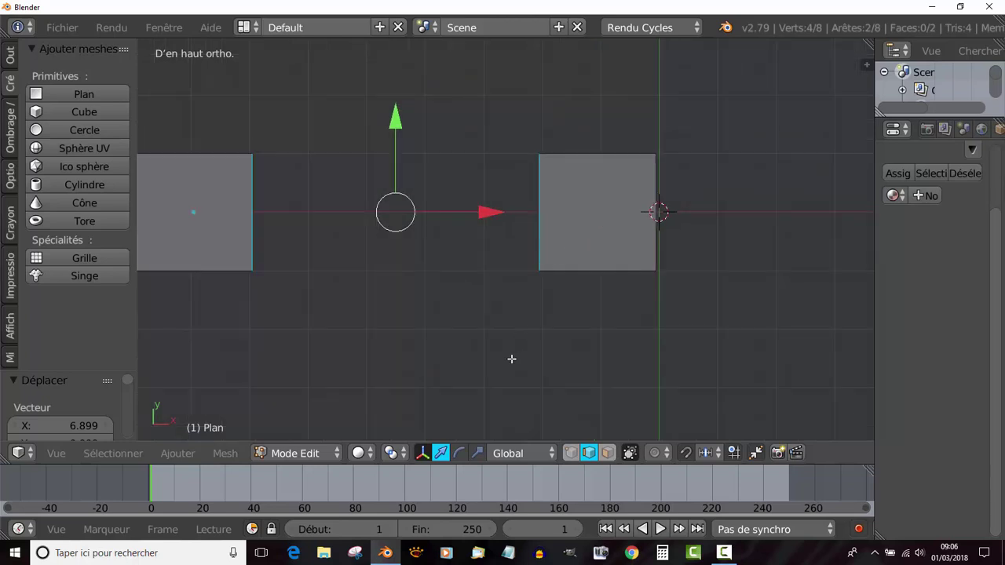
pyautogui.press('f')
pyautogui.scroll(-4, 508, 361)
pyautogui.moveTo(476, 352); pyautogui.dragTo(469, 330, button='middle')
pyautogui.scroll(2, 466, 289)
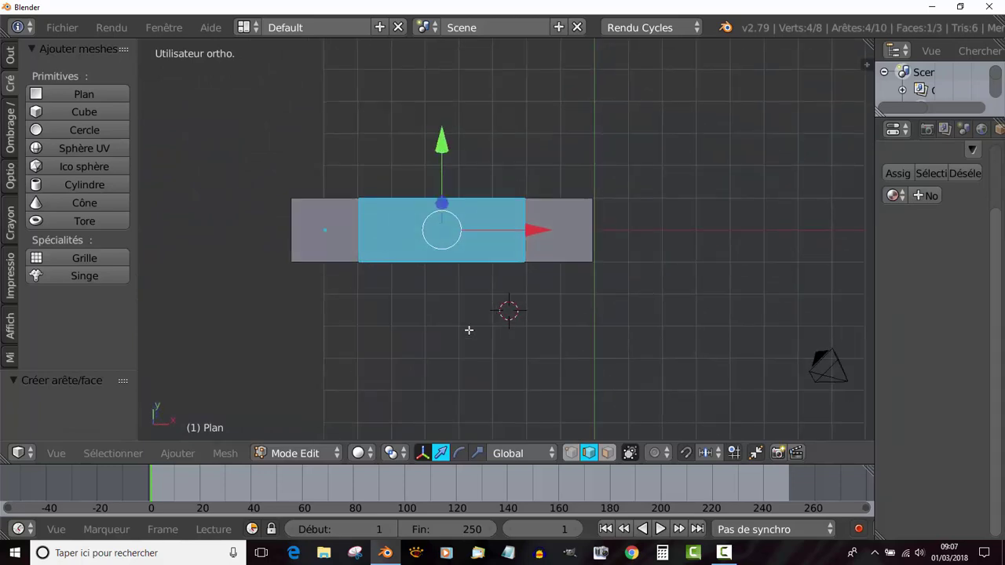
pyautogui.press('KP_7')
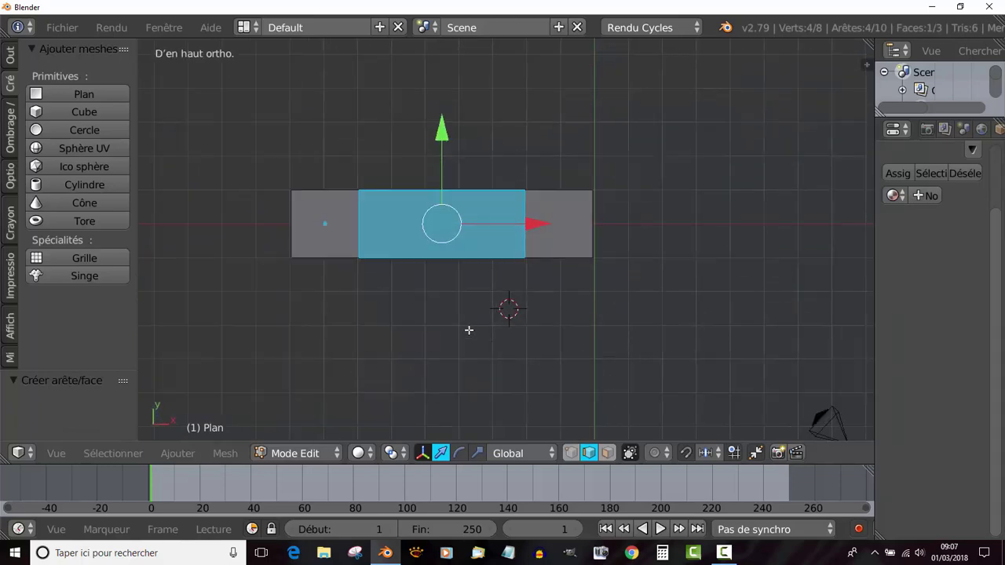
pyautogui.moveTo(477, 340); pyautogui.dragTo(468, 272, button='middle')
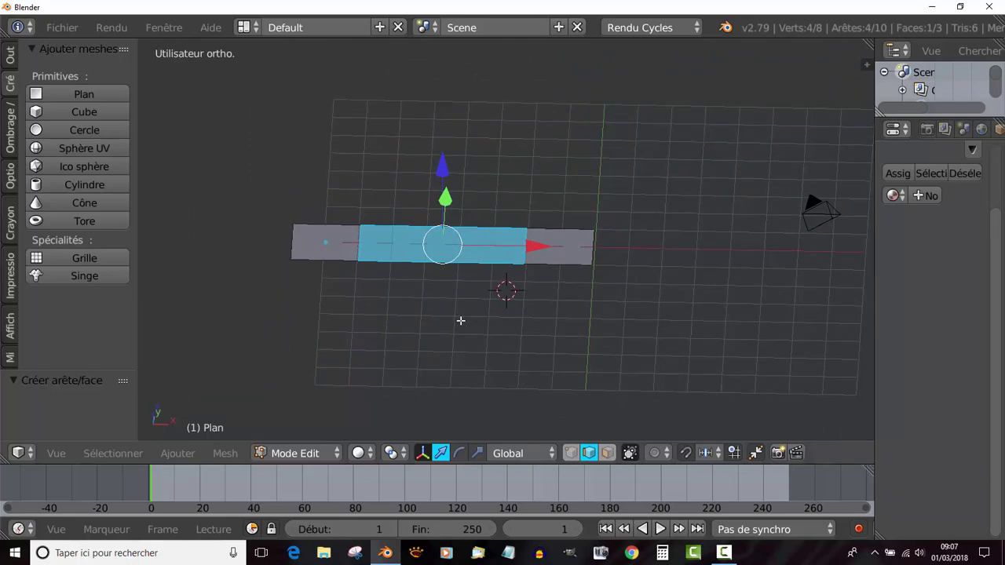
# Step: Select the whole mesh of the plane strip in Edit Mode
pyautogui.press('Tab')
pyautogui.press('Tab')
pyautogui.moveTo(469, 343); pyautogui.dragTo(509, 347, button='middle')
pyautogui.press('a')
pyautogui.press('a')
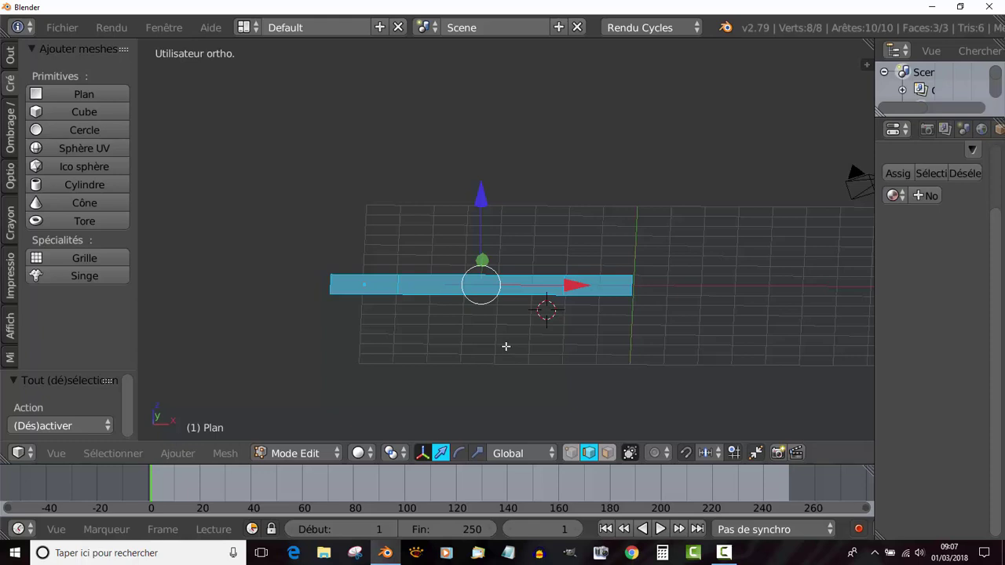
# Step: Extrude the selected faces in place and raise the extruded faces along the Z axis to form a bar
pyautogui.press('e')
pyautogui.click(507, 347)
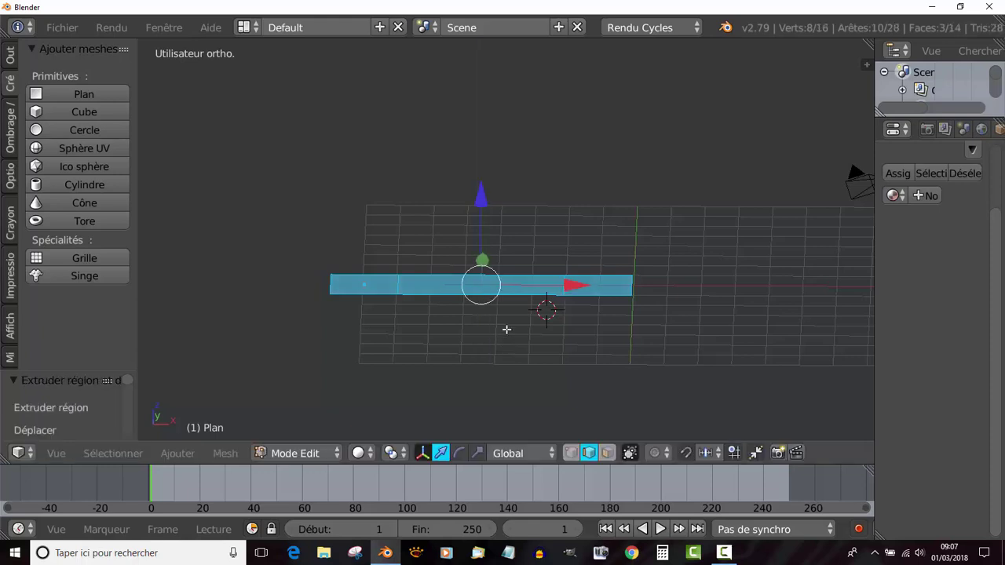
pyautogui.moveTo(479, 201); pyautogui.dragTo(484, 179)
pyautogui.moveTo(590, 255); pyautogui.dragTo(492, 264, button='middle')
pyautogui.scroll(2, 466, 260)
pyautogui.moveTo(478, 169)
pyautogui.mouseDown()
pyautogui.moveTo(480, 186)
pyautogui.moveTo(481, 166)
pyautogui.mouseUp()
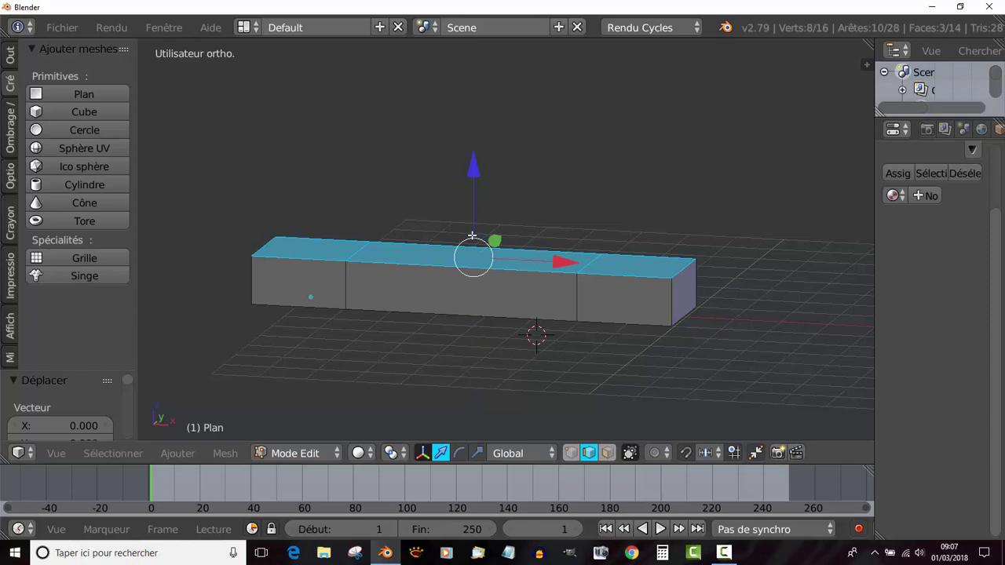
# Step: Undo the raising of the faces and their extrusion
pyautogui.hotkey('ctrl', 'z')
pyautogui.hotkey('ctrl', 'z')
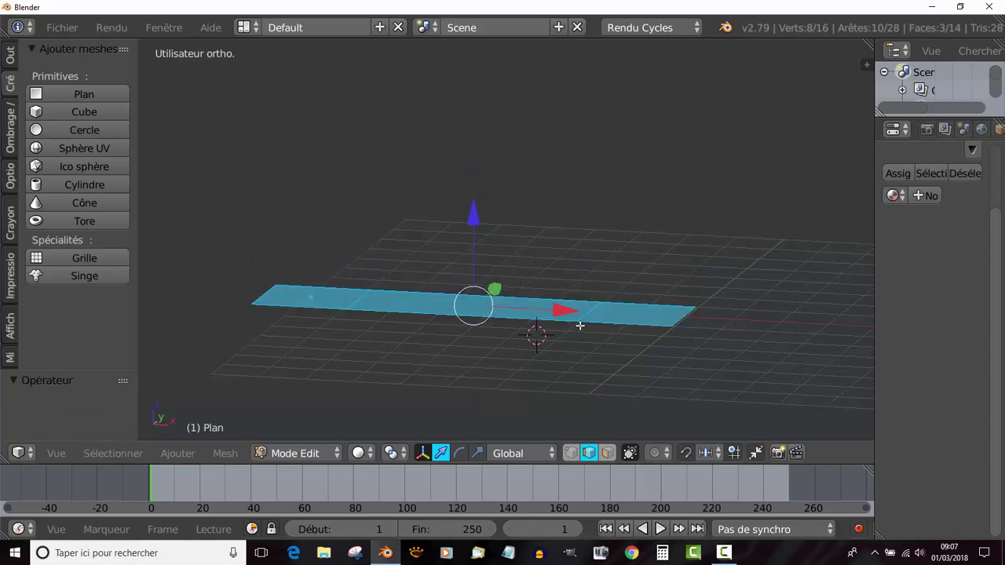
pyautogui.hotkey('ctrl', 'z')
# Step: Move the flat strip up along the Z axis in Edit Mode without extruding it, and undo the move
pyautogui.press('Tab')
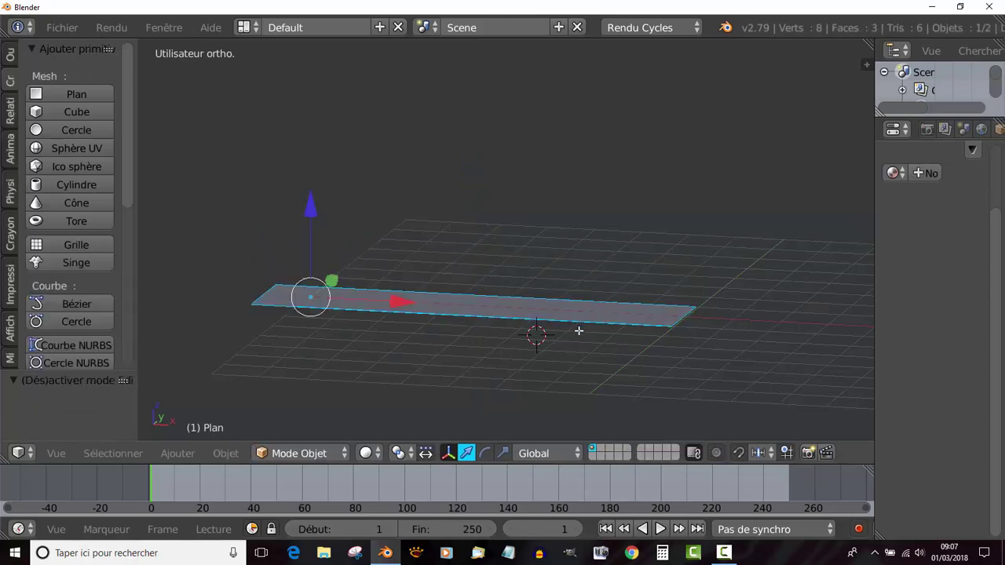
pyautogui.press('Tab')
pyautogui.moveTo(469, 217); pyautogui.dragTo(474, 186)
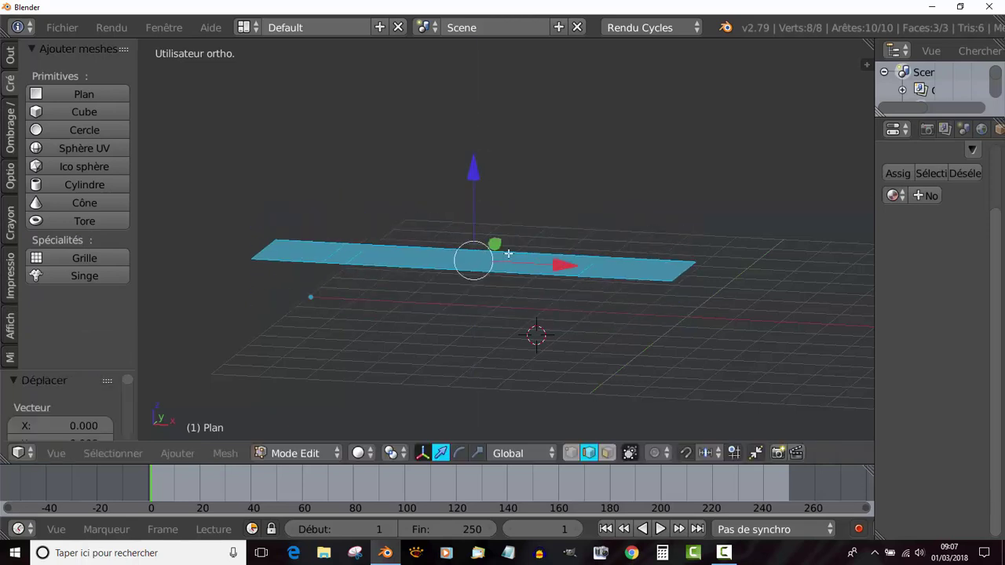
pyautogui.hotkey('ctrl', 'z')
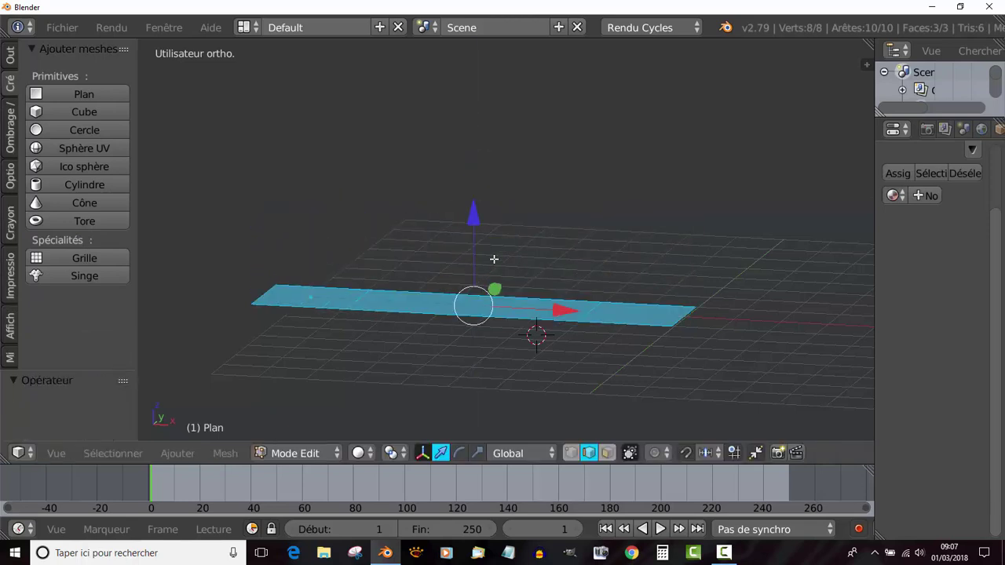
# Step: Extrude the strip's faces in place, raise them along the Z axis, and undo the raise
pyautogui.hotkey('ctrl', 'r')
pyautogui.click(494, 259)
pyautogui.click(493, 259)
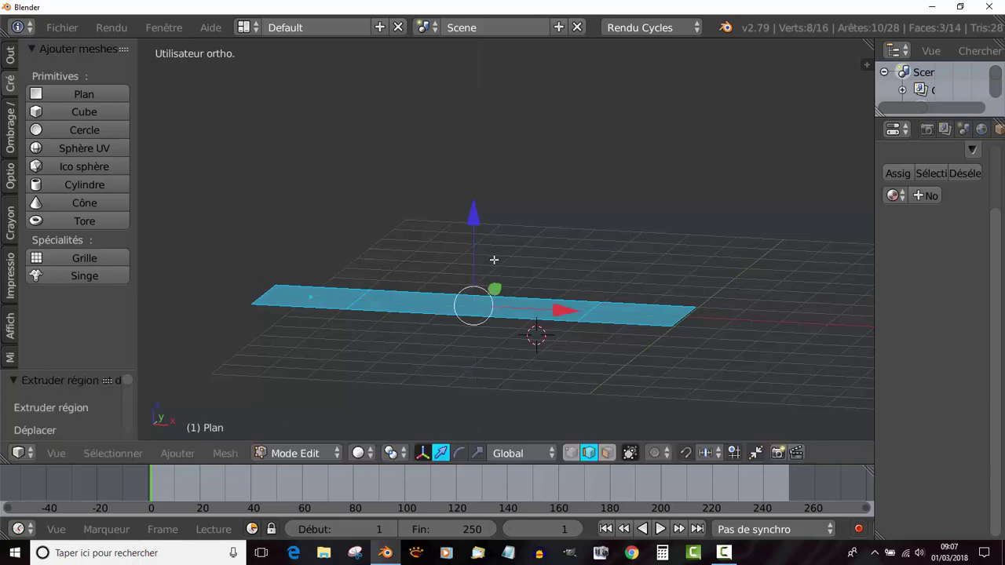
pyautogui.moveTo(494, 259); pyautogui.dragTo(488, 188, button='middle')
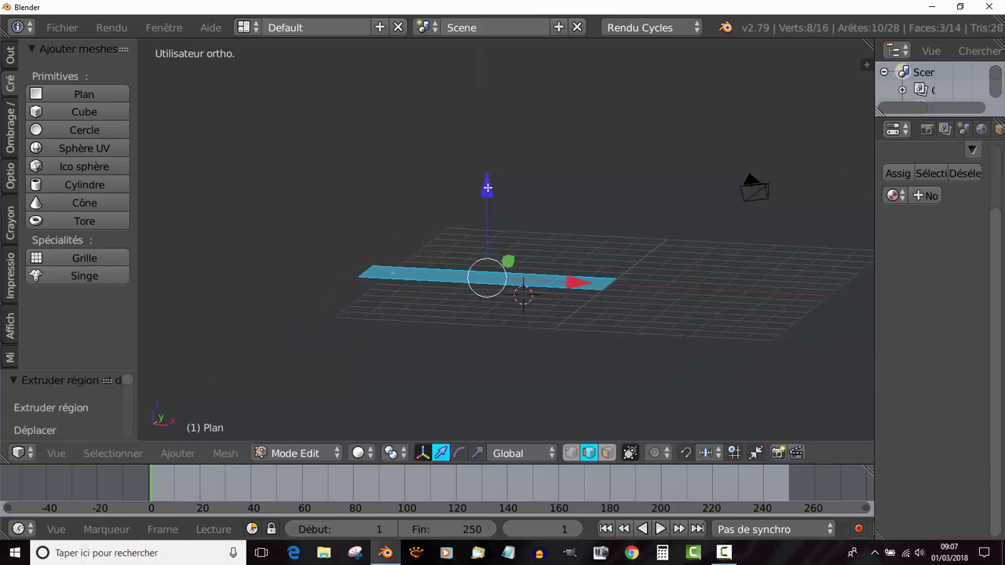
pyautogui.press('g')
pyautogui.press('z')
pyautogui.click(487, 161)
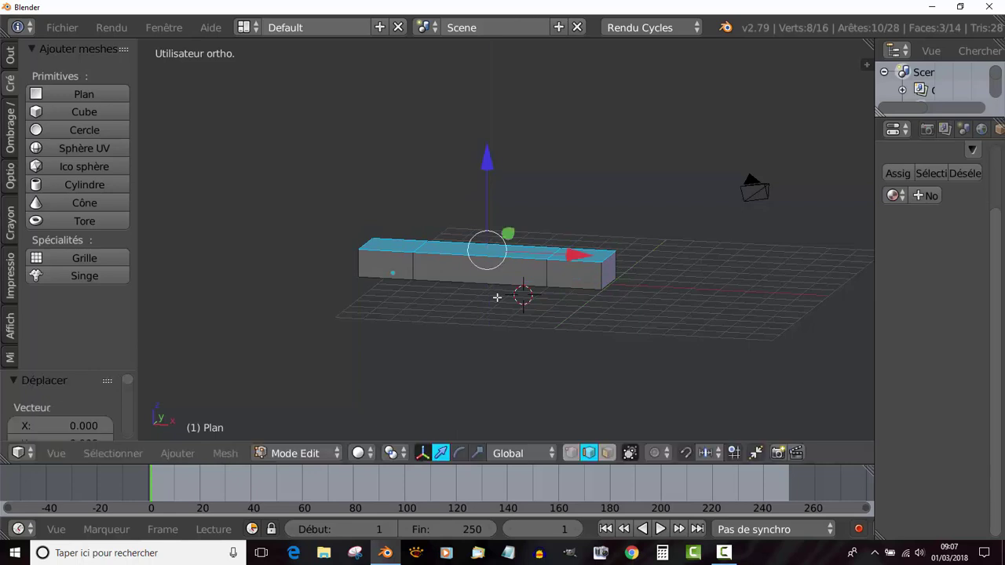
pyautogui.moveTo(495, 294); pyautogui.dragTo(525, 298, button='middle')
pyautogui.scroll(3, 524, 298)
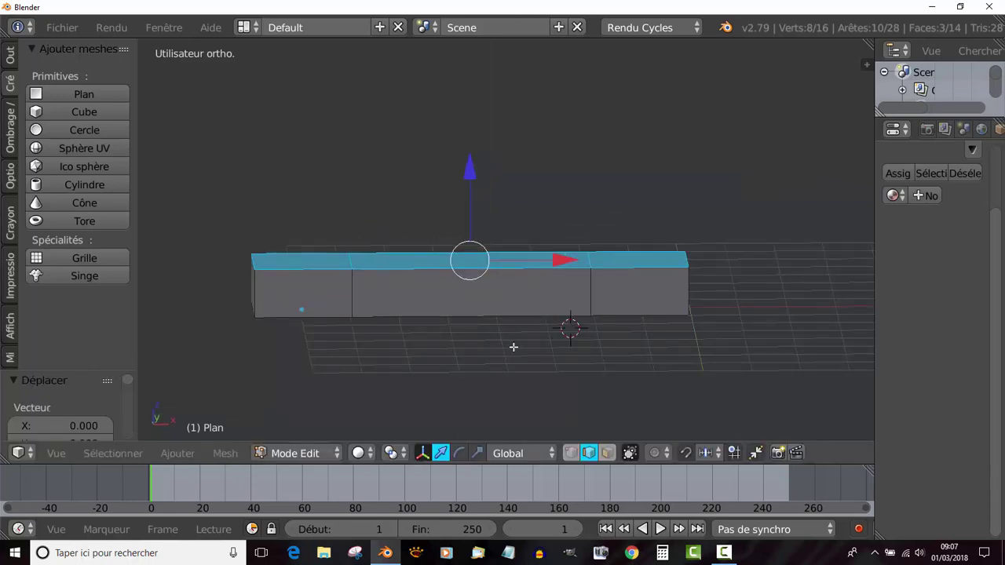
pyautogui.hotkey('ctrl', 'z')
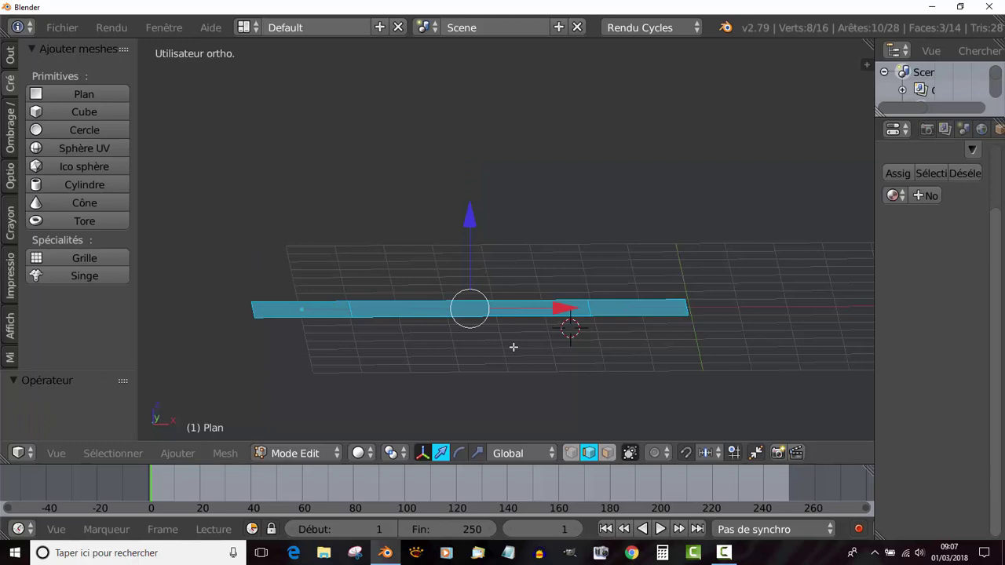
# Step: Try to extrude the strip's faces again, and undo back to the flat strip without extruded geometry
pyautogui.keyDown('shift'); pyautogui.moveTo(509, 379); pyautogui.dragTo(561, 372, button='middle'); pyautogui.keyUp('shift')
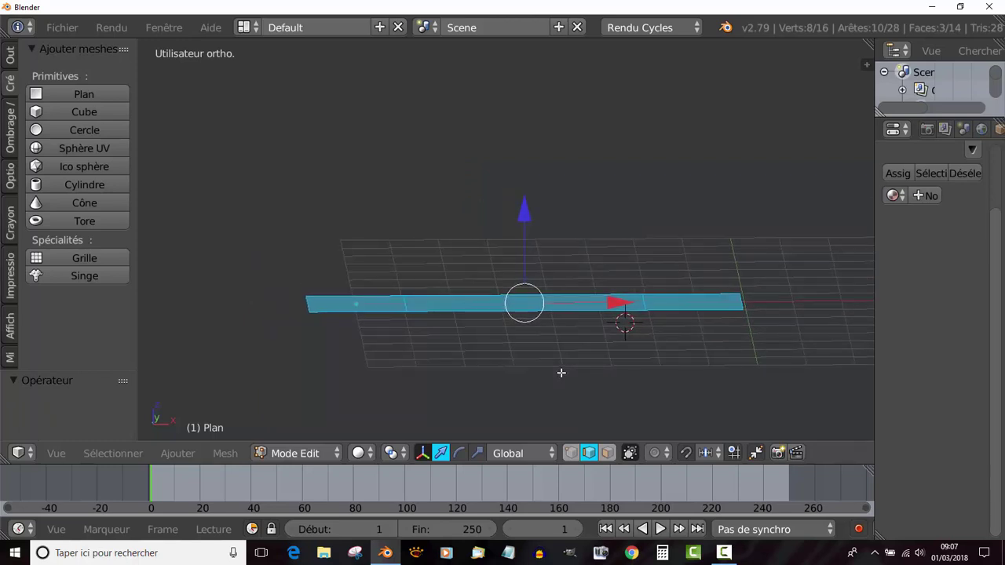
pyautogui.scroll(2, 542, 369)
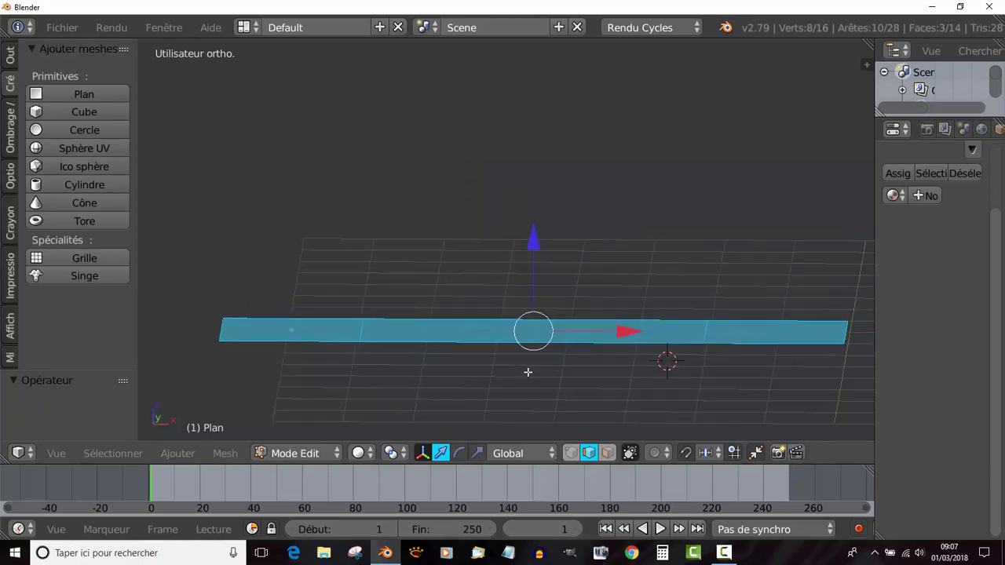
pyautogui.press('e')
pyautogui.click(541, 213)
pyautogui.hotkey('ctrl', 'z')
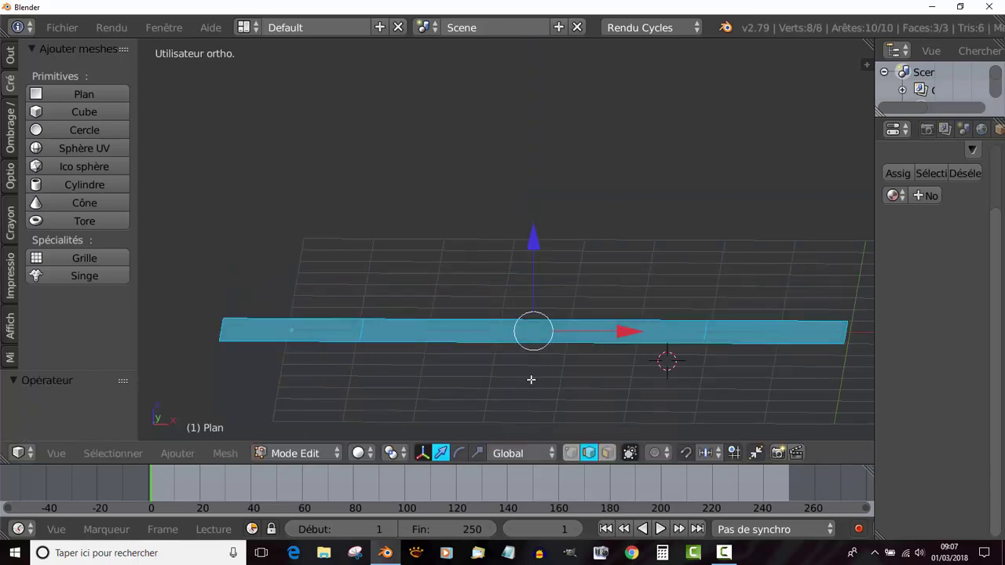
# Step: Extrude the strip upward, cancel the extrusion's movement, and undo the overlapping geometry left in place
pyautogui.press('e')
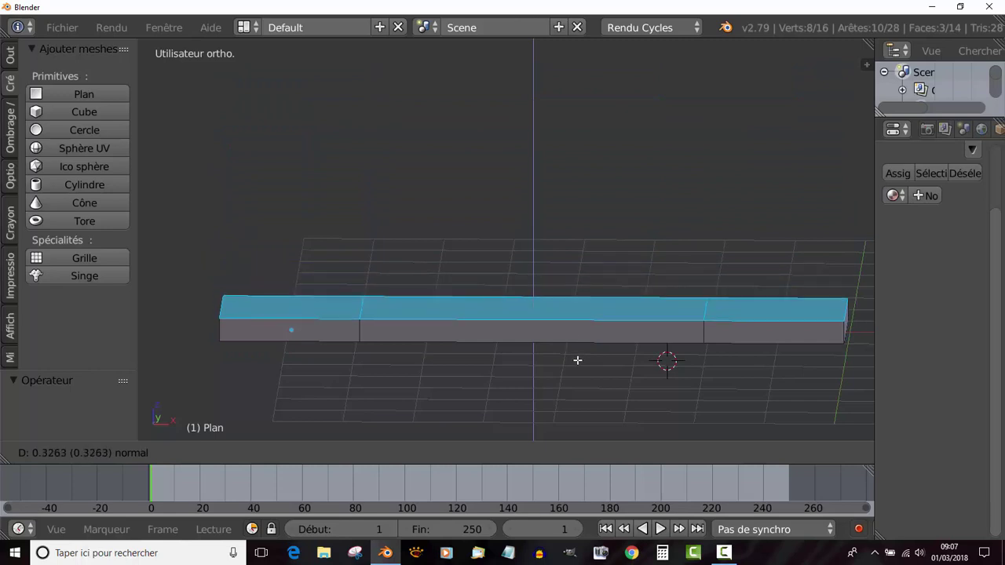
pyautogui.rightClick(594, 298)
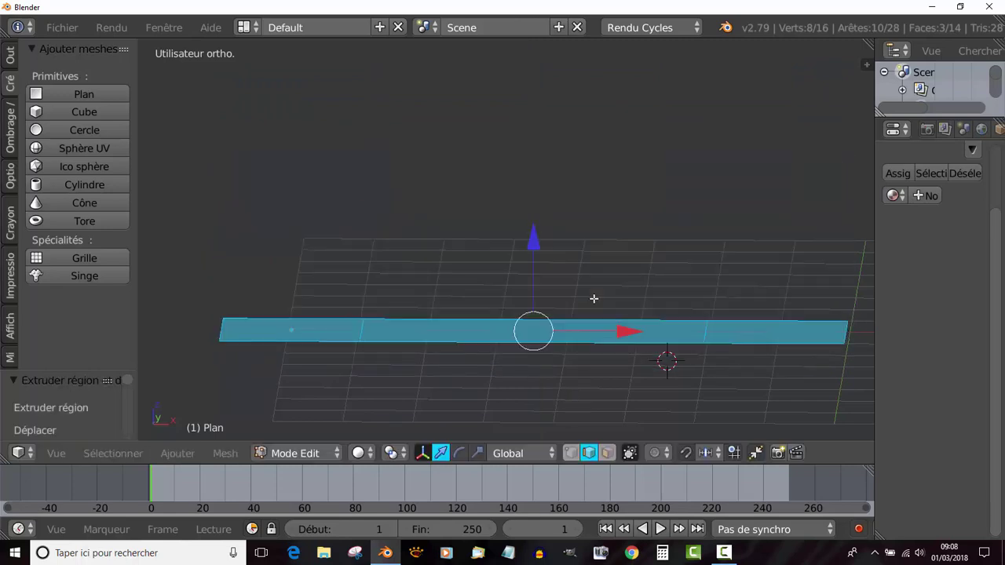
pyautogui.hotkey('ctrl', 'e')
pyautogui.hotkey('ctrl', 'z')
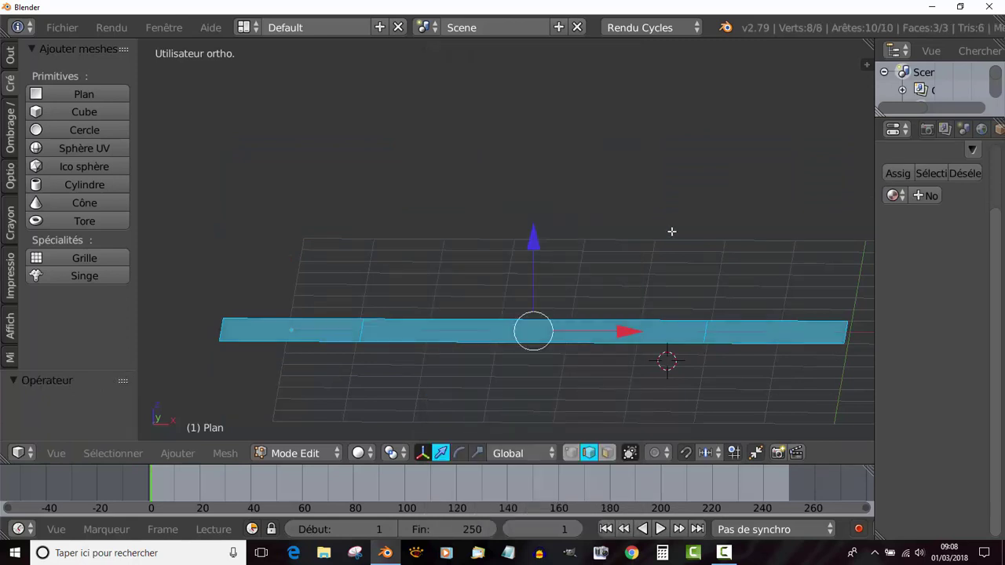
# Step: Extrude the strip's faces with the movement cancelled, and extrude them again about 1 unit upward to form a bar
pyautogui.press('e')
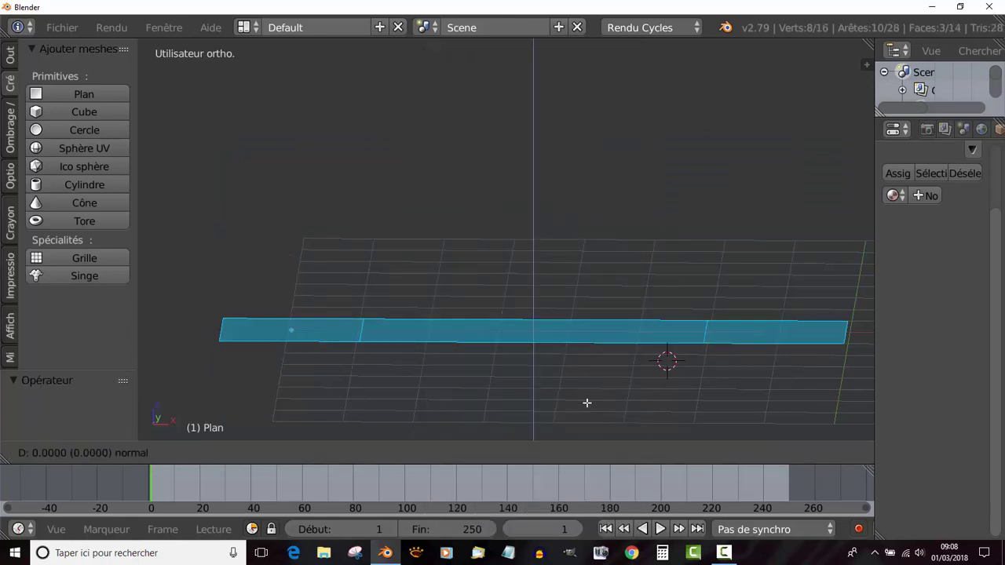
pyautogui.rightClick(609, 307)
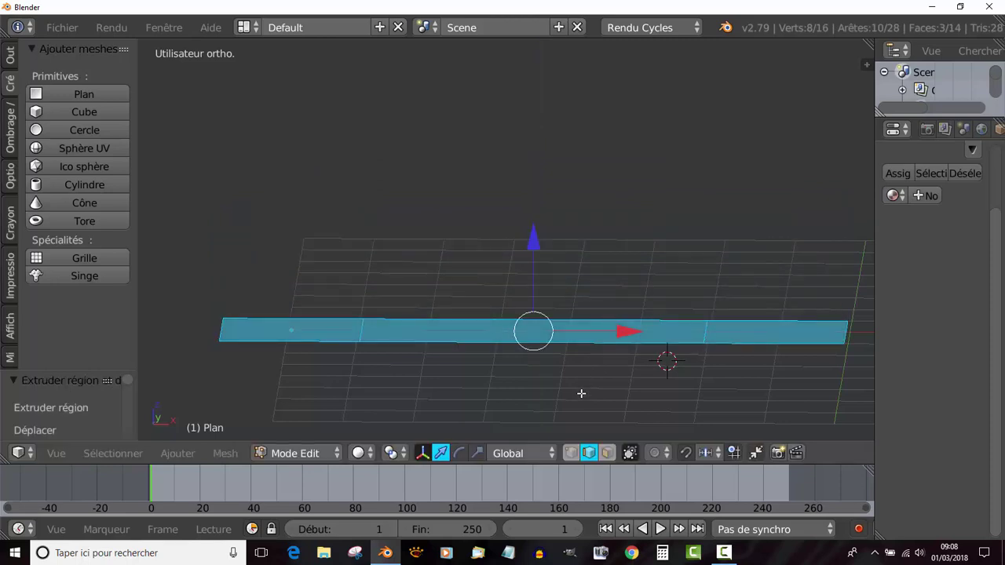
pyautogui.press('e')
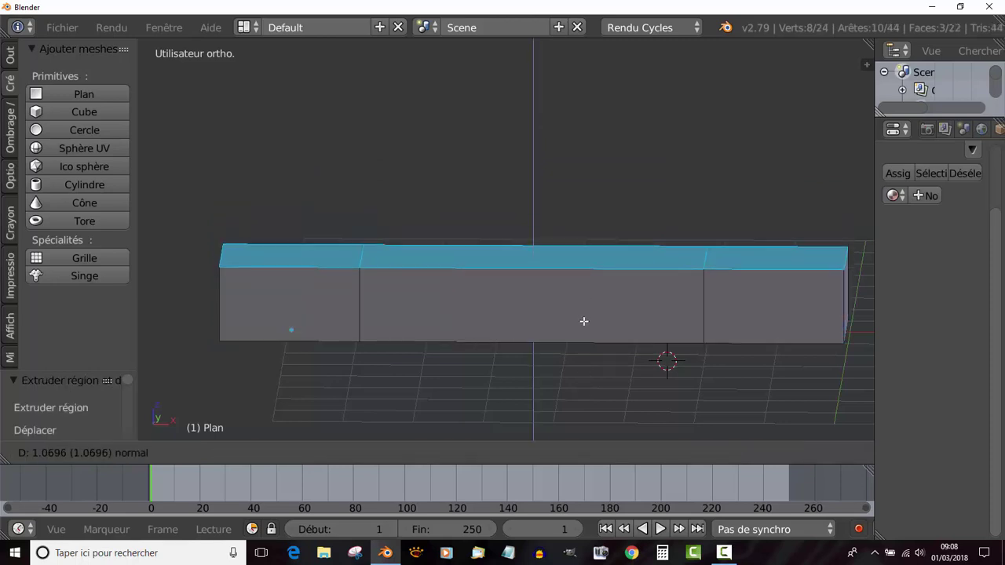
pyautogui.click(583, 325)
pyautogui.scroll(-2, 583, 328)
pyautogui.moveTo(584, 328); pyautogui.dragTo(473, 331, button='middle')
pyautogui.scroll(3, 471, 332)
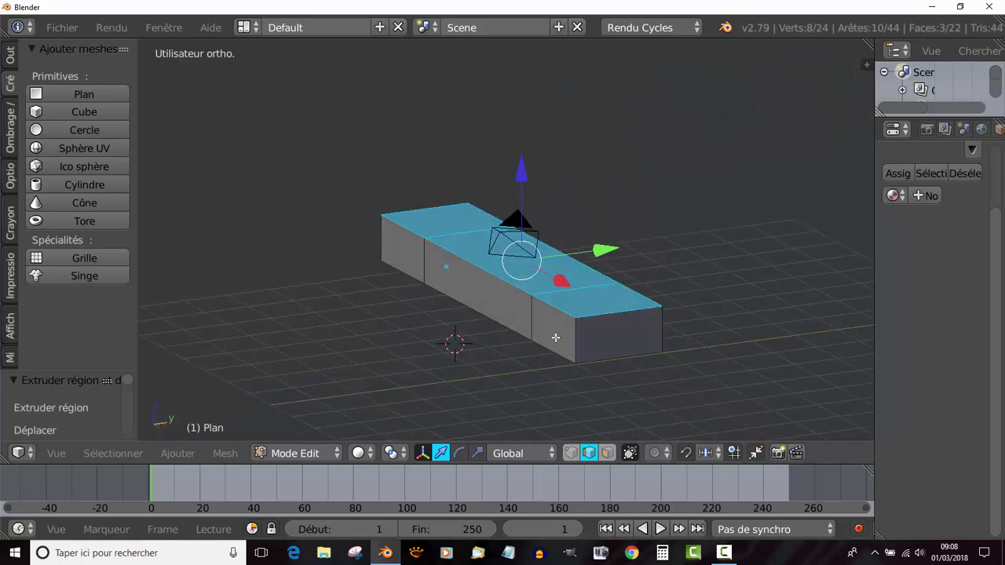
pyautogui.moveTo(552, 337); pyautogui.dragTo(531, 363, button='middle')
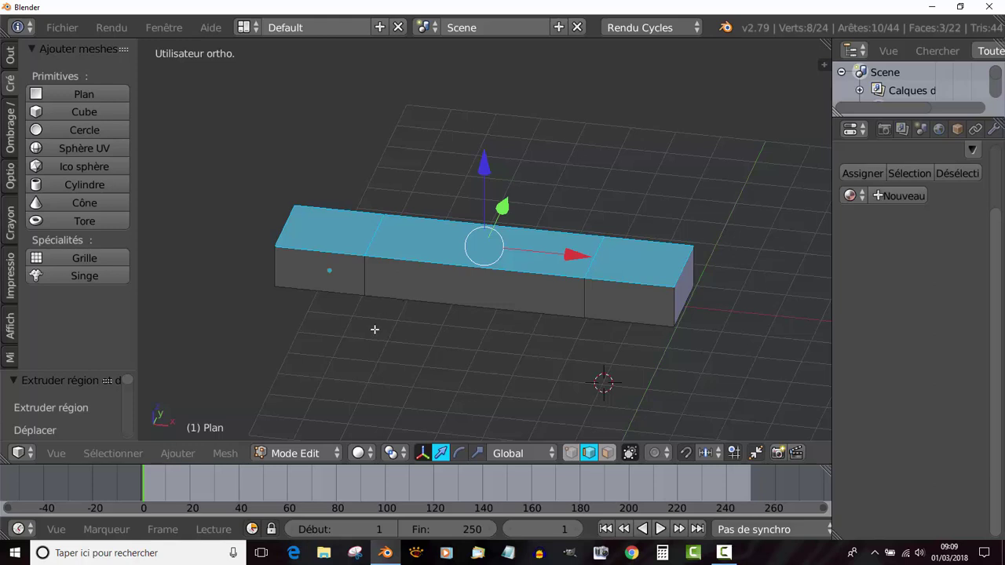
pyautogui.scroll(-3, 374, 330)
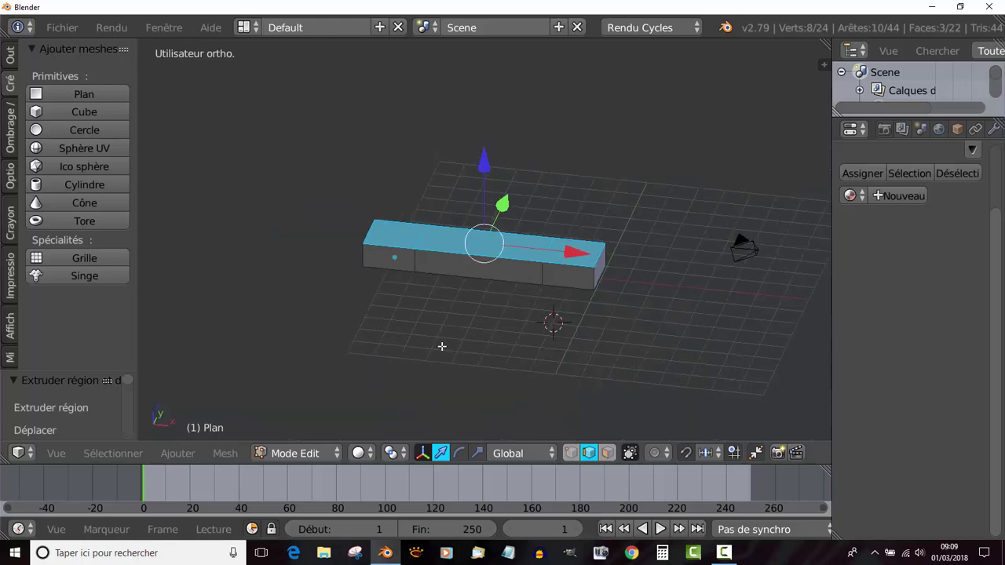
# Step: Examine the extruded bar from several angles, checking its top, front and end faces up close
pyautogui.moveTo(478, 366); pyautogui.dragTo(471, 346, button='middle')
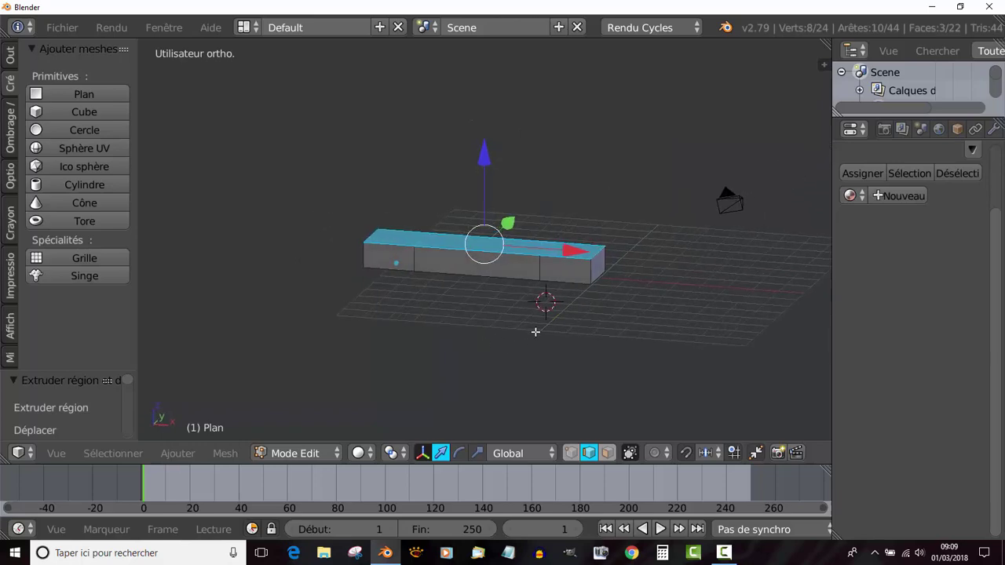
pyautogui.keyDown('shift'); pyautogui.moveTo(588, 339); pyautogui.dragTo(486, 325, button='middle'); pyautogui.keyUp('shift')
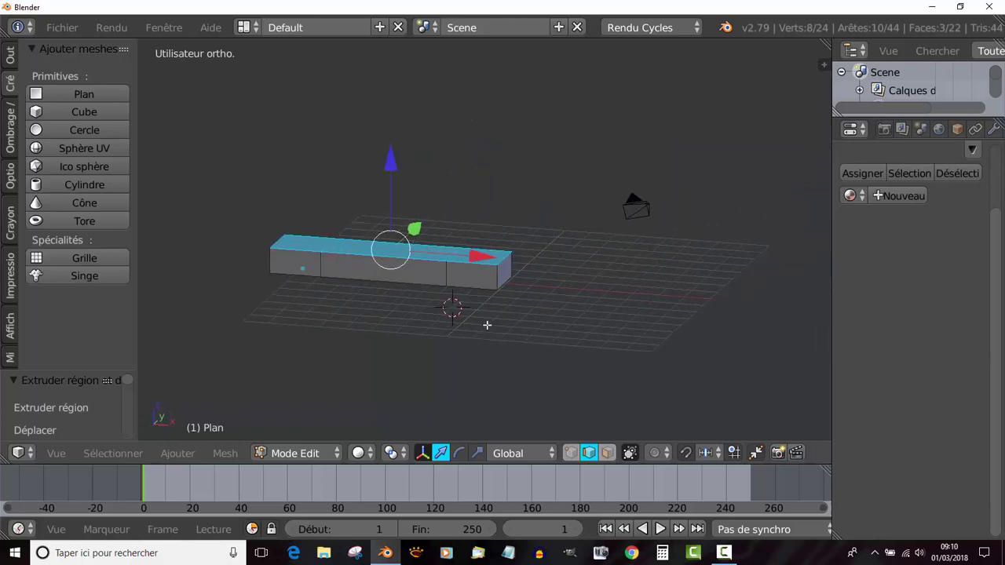
pyautogui.moveTo(524, 287); pyautogui.dragTo(622, 305, button='middle')
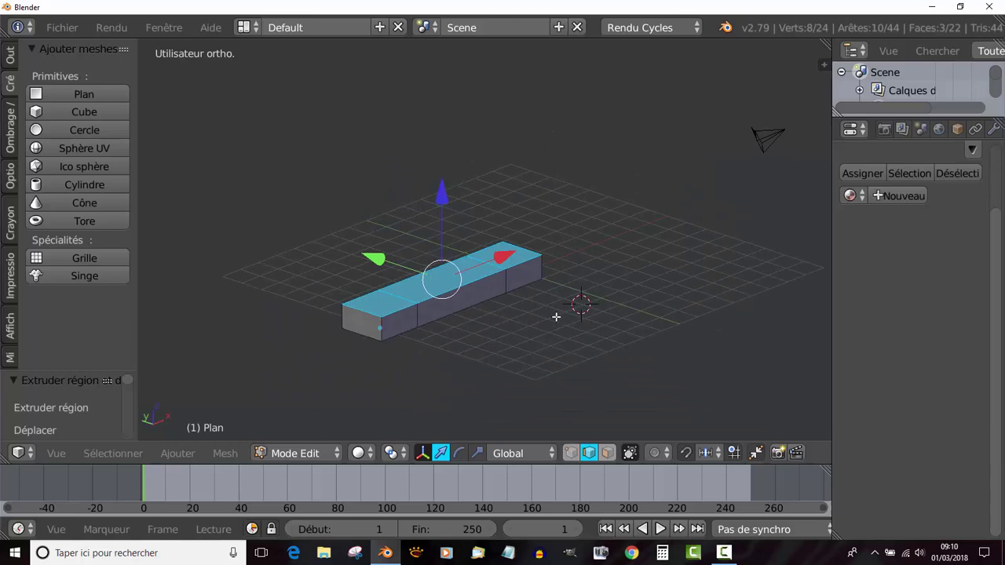
pyautogui.scroll(3, 557, 317)
pyautogui.scroll(-1, 511, 320)
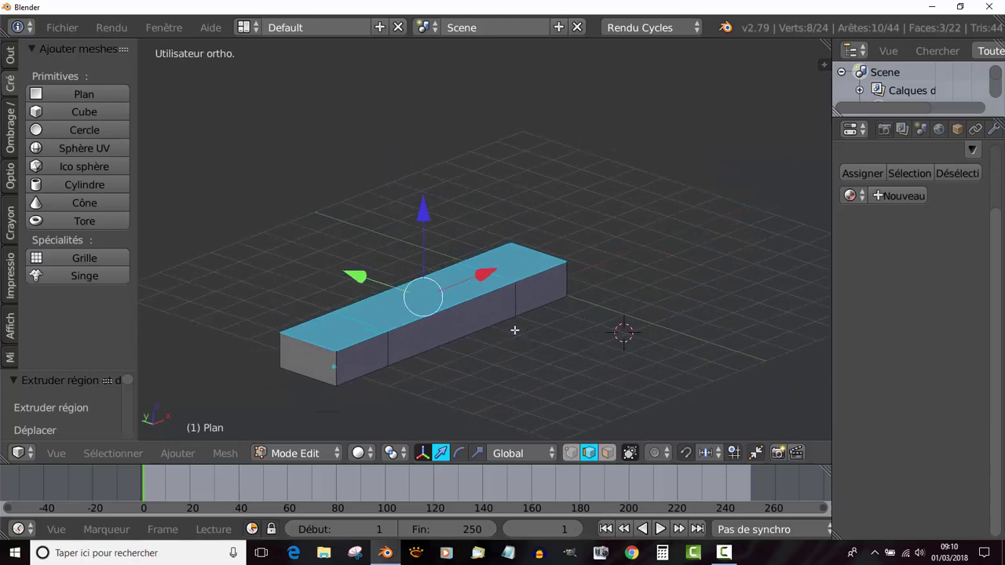
pyautogui.moveTo(578, 325); pyautogui.dragTo(529, 315, button='middle')
pyautogui.scroll(-2, 583, 332)
pyautogui.scroll(2, 529, 315)
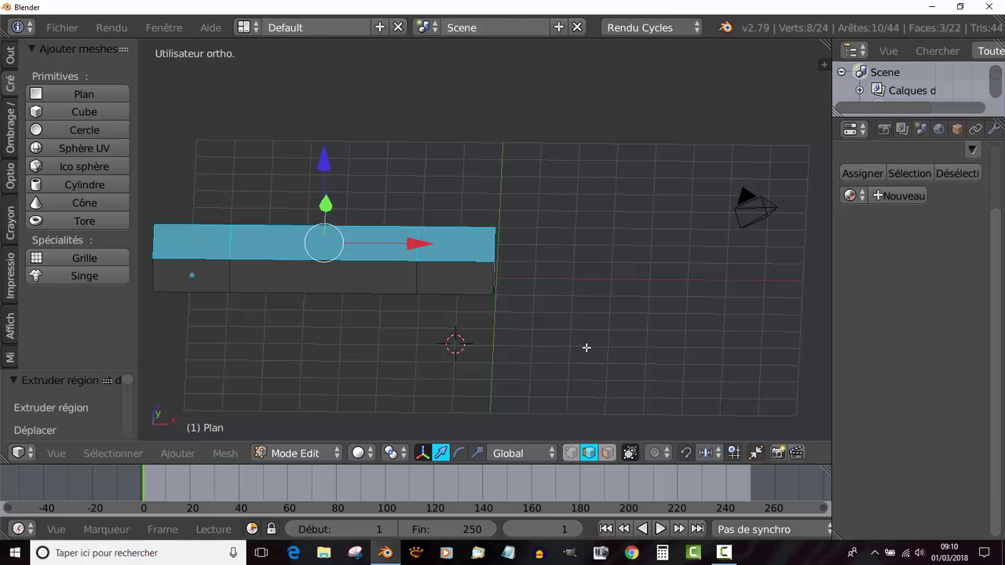
pyautogui.moveTo(586, 347); pyautogui.dragTo(586, 347, button='middle')
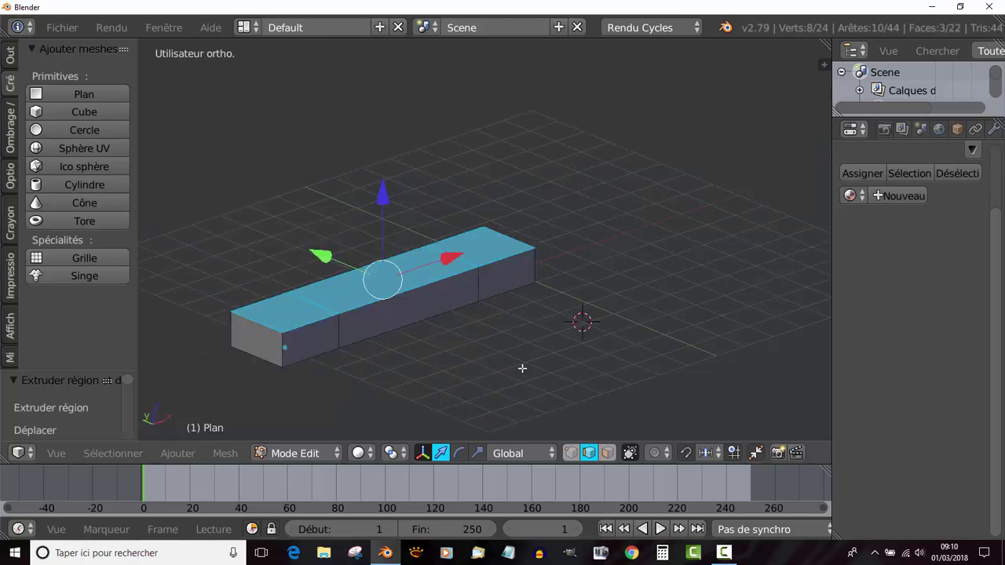